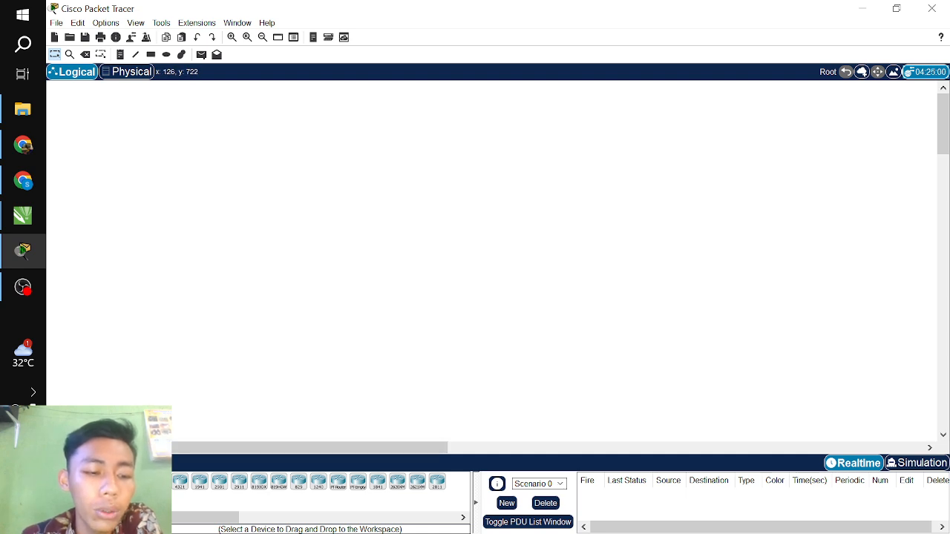
- Place a PC in the workspace and paste five copies of it
left_click(77, 482)
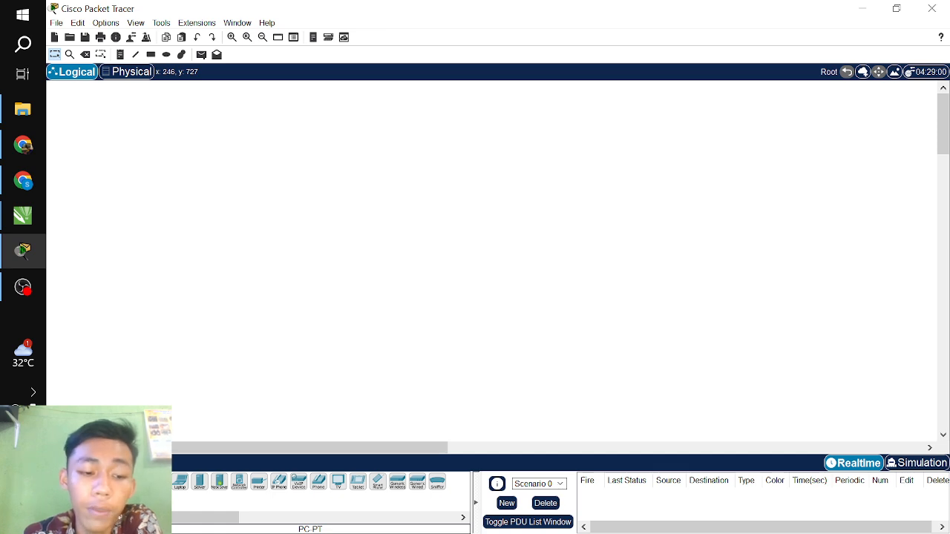
left_click_drag(187, 439, 249, 207)
left_click_drag(207, 176, 303, 256)
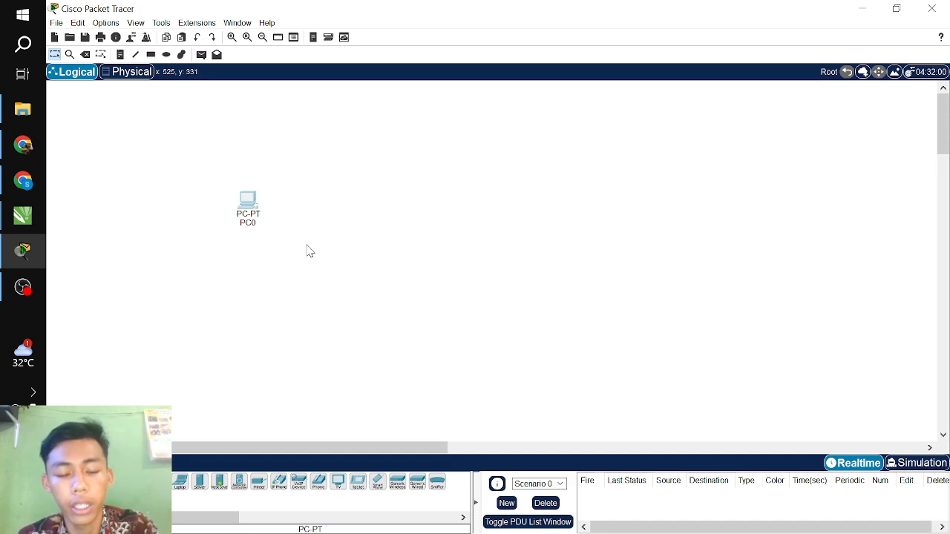
key("ctrl+v")
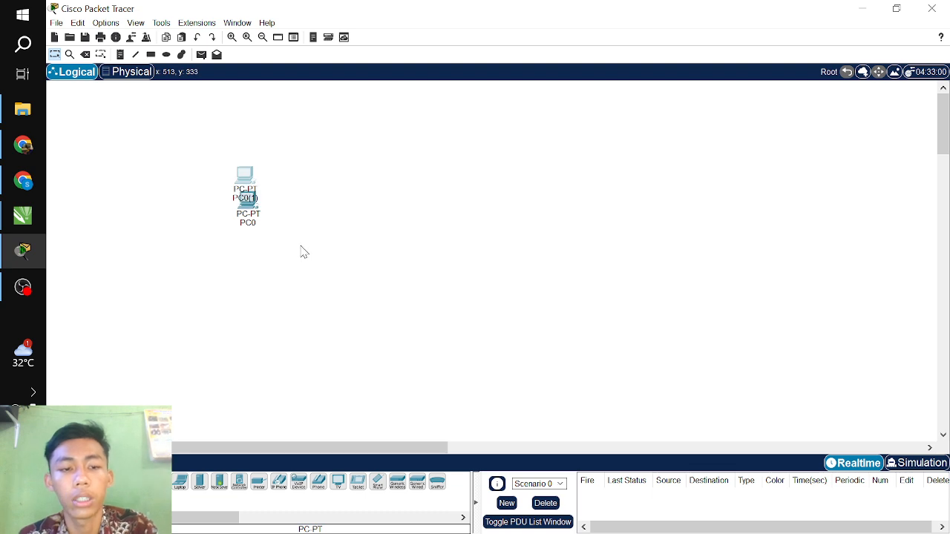
left_click(296, 233)
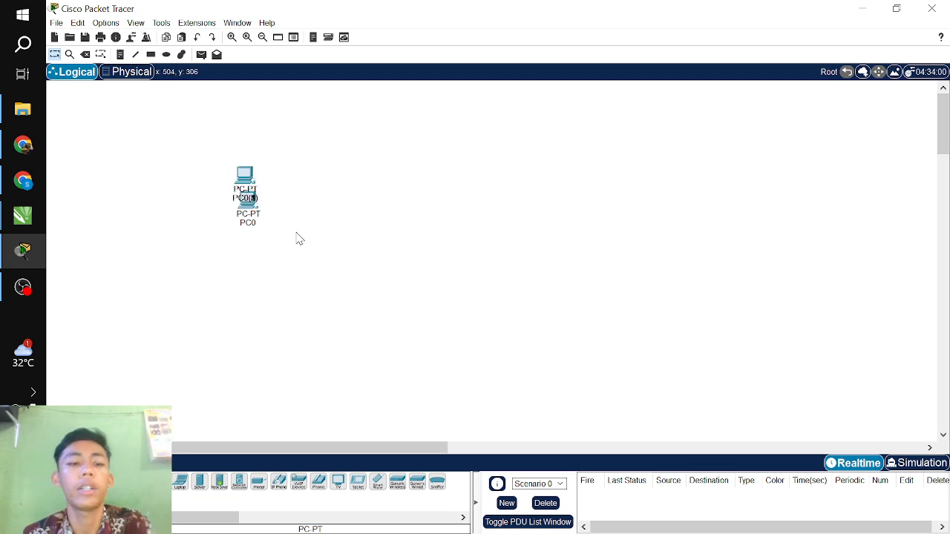
key("ctrl+v")
key("ctrl+v")
key("ctrl+v")
key("ctrl+v")
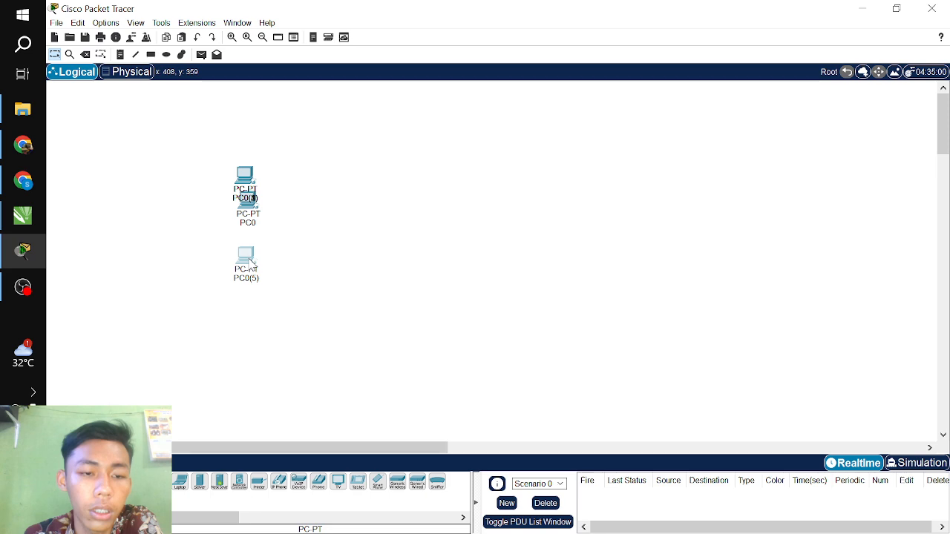
- Arrange the PCs in two rows of three: PC0, PC0(4), PC0(2) above and PC0(5), PC0(3), PC0(1) below
left_click_drag(256, 185, 310, 256)
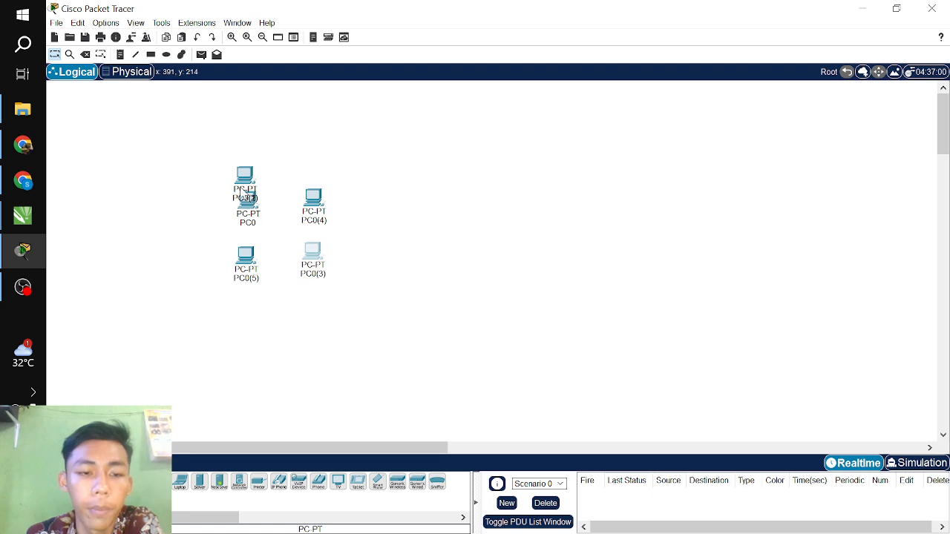
left_click_drag(246, 192, 366, 225)
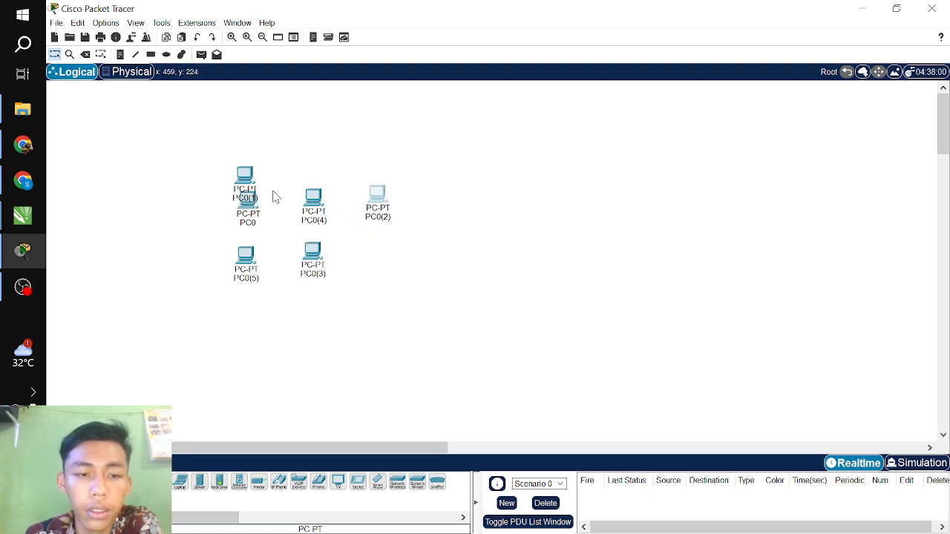
left_click_drag(256, 184, 379, 260)
mouse_move(198, 160)
left_mouse_down()
mouse_move(431, 222)
mouse_move(436, 236)
left_mouse_up()
left_click_drag(378, 198, 381, 165)
left_click(250, 218)
left_click_drag(214, 221, 449, 330)
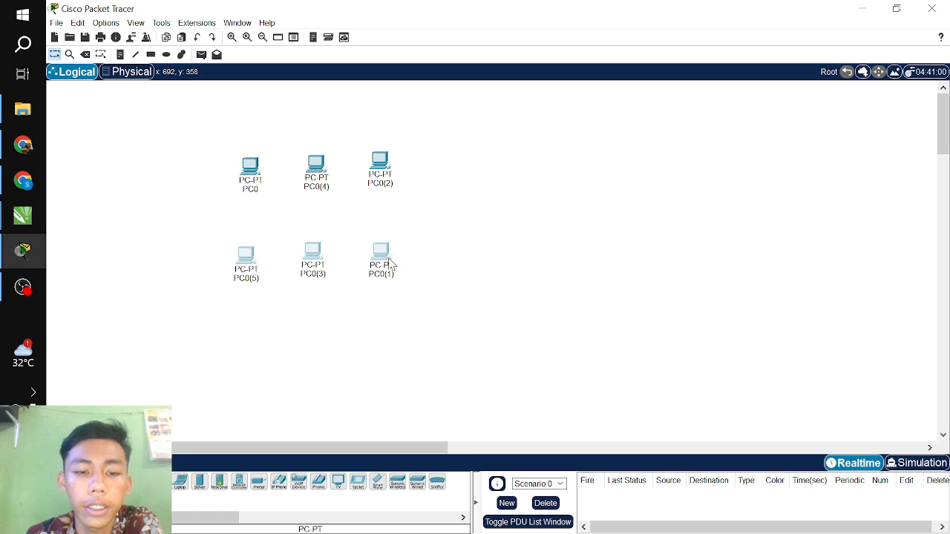
left_click_drag(389, 258, 385, 278)
left_click(394, 267)
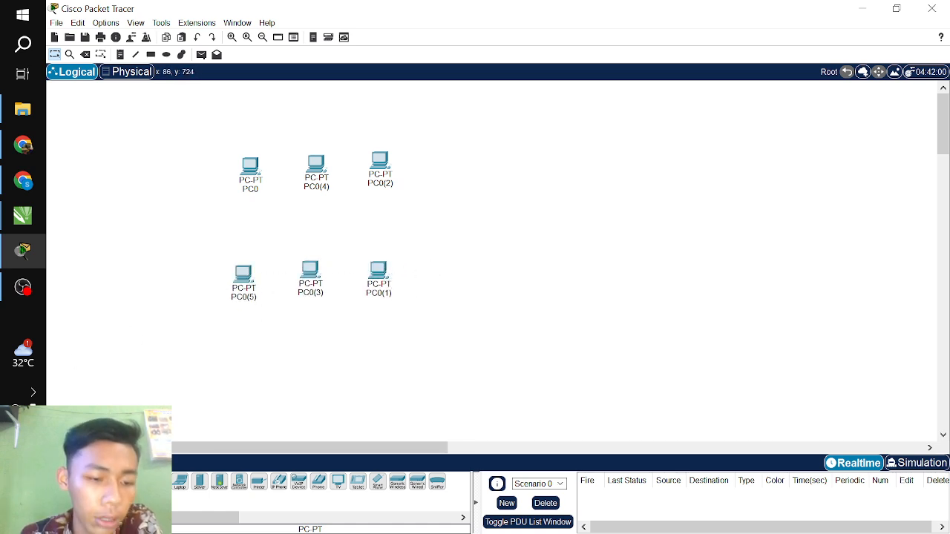
- Add a Server-PT beside the upper PC row and an ISR4331 router below the server
left_click(200, 483)
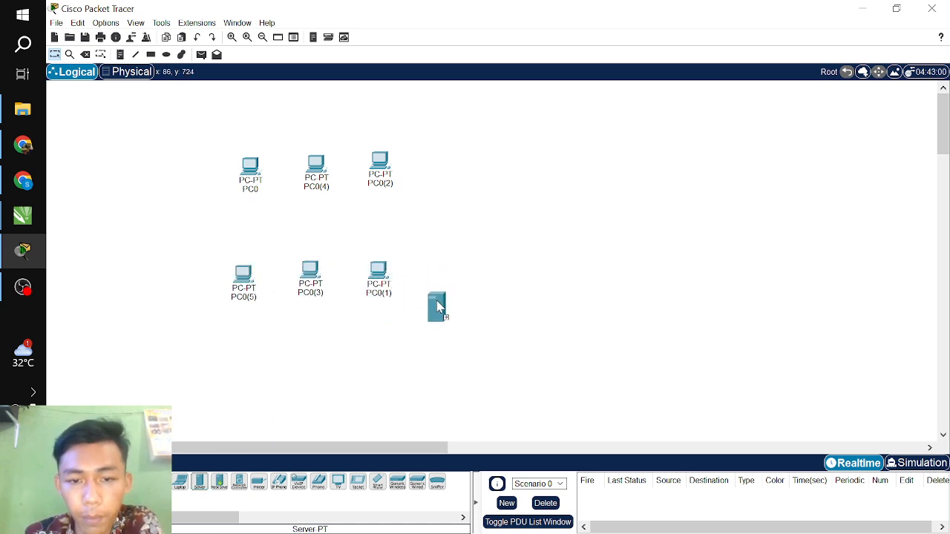
left_click(472, 178)
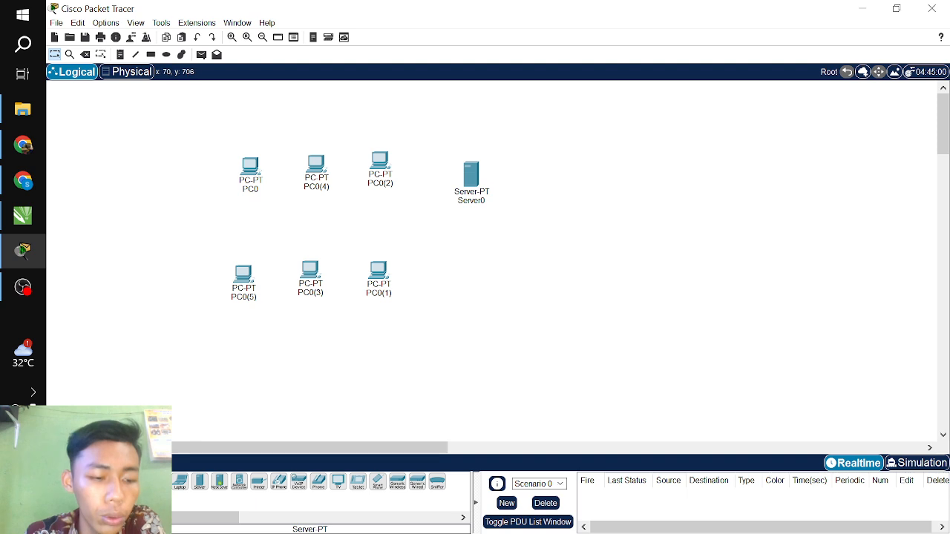
left_click(59, 483)
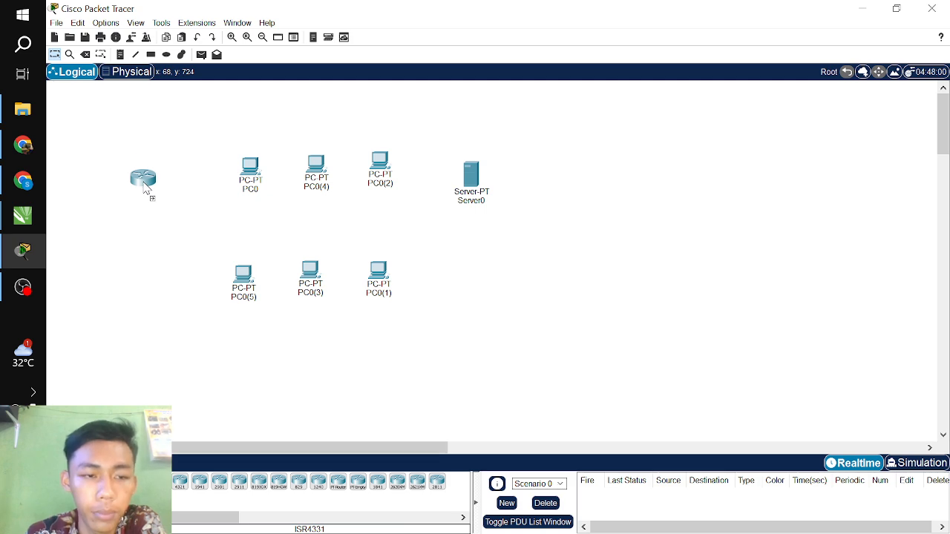
left_click(145, 190)
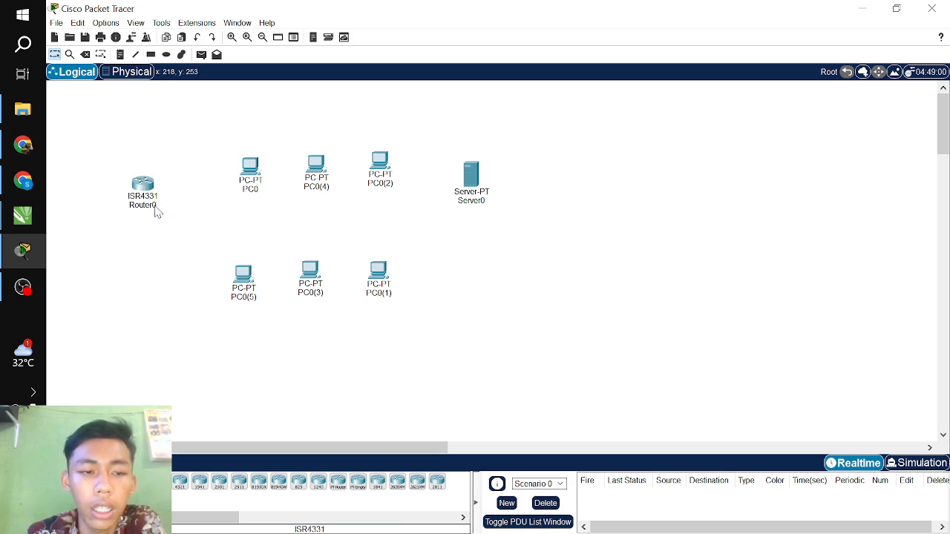
left_click_drag(149, 193, 479, 261)
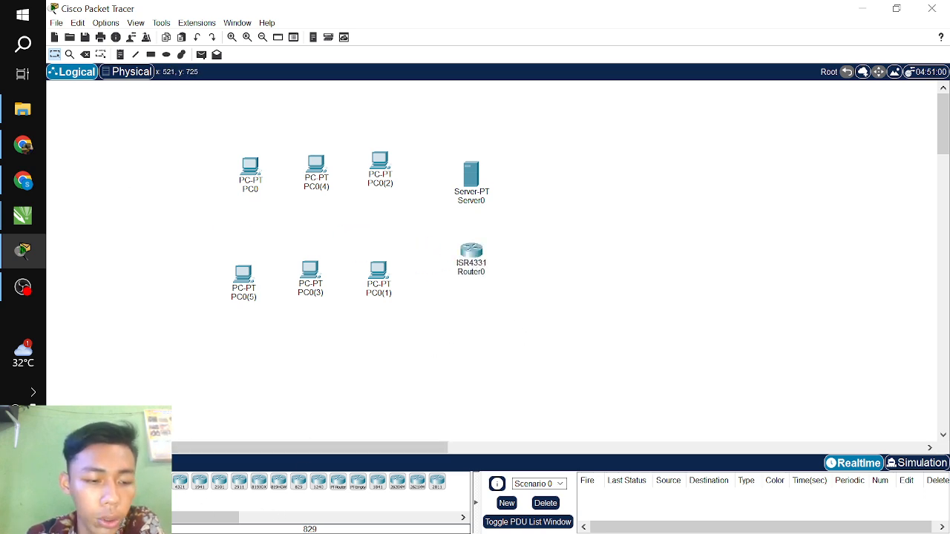
- Add a 2960-24TT switch and space out the server, switch and router so the switch sits between the other two
left_click(81, 508)
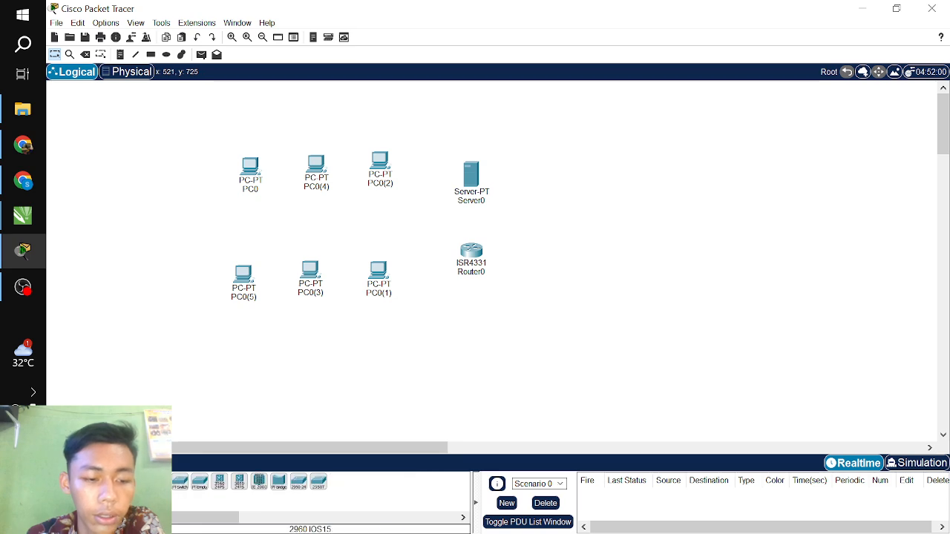
left_click_drag(160, 482, 423, 243)
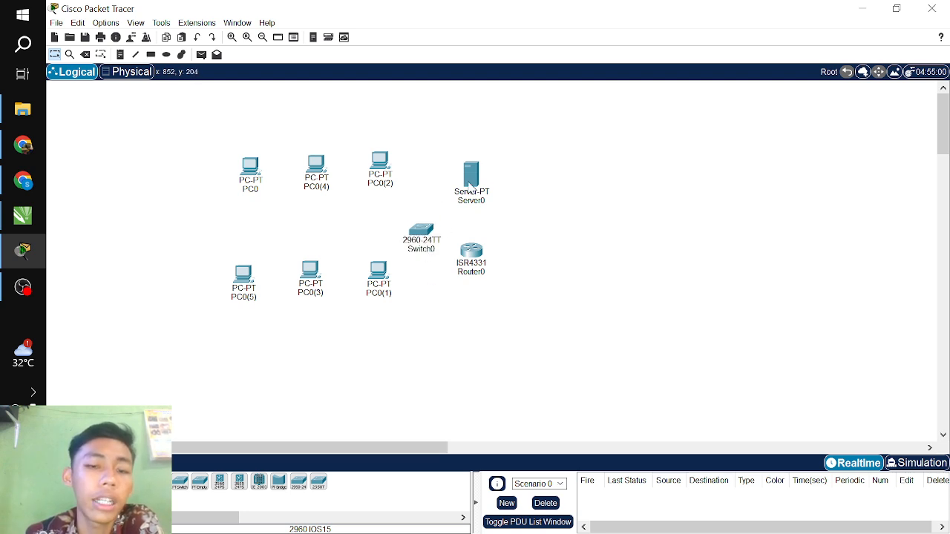
left_click_drag(471, 184, 461, 172)
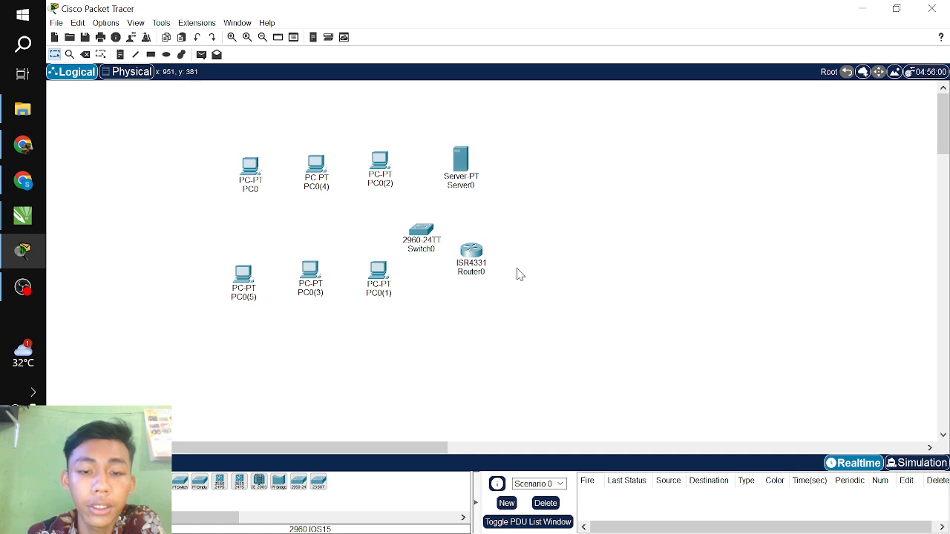
left_click_drag(484, 260, 474, 283)
mouse_move(433, 247)
left_mouse_down()
mouse_move(448, 241)
mouse_move(443, 235)
left_mouse_up()
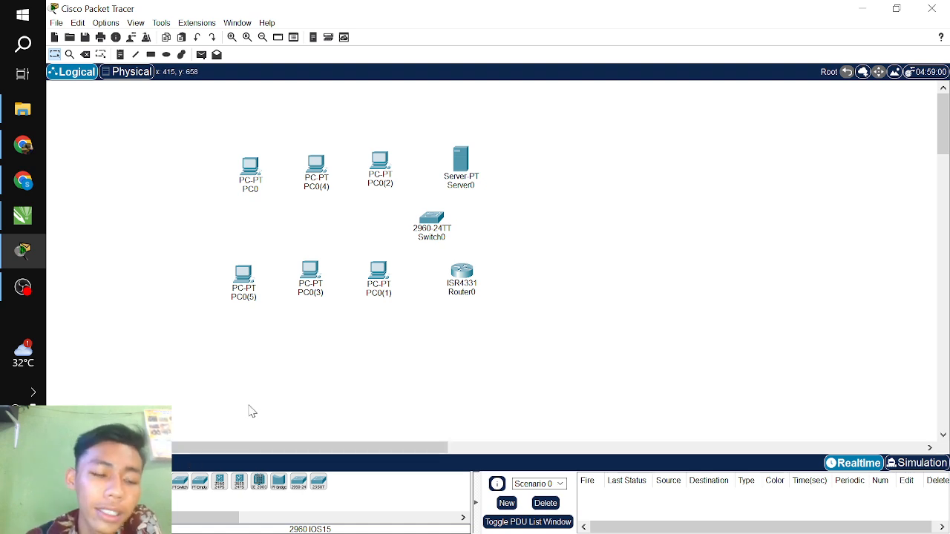
- Connect the server's FastEthernet0 to the switch's FastEthernet0/1 with a copper straight-through cable
left_click(105, 482)
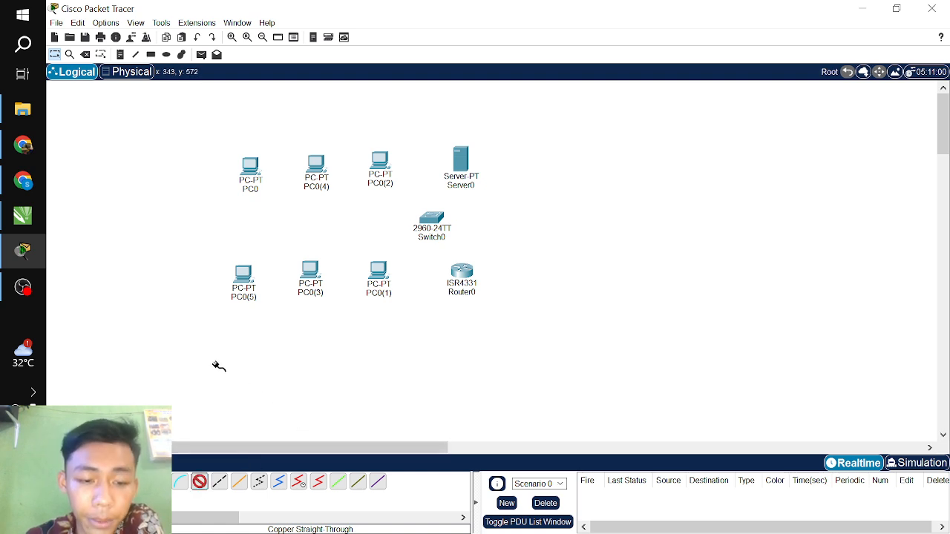
left_click(460, 169)
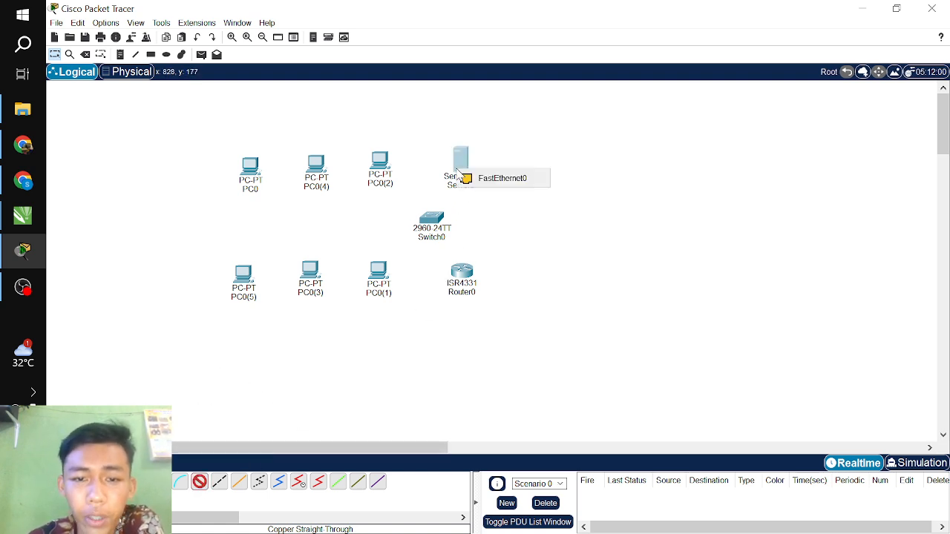
left_click(480, 180)
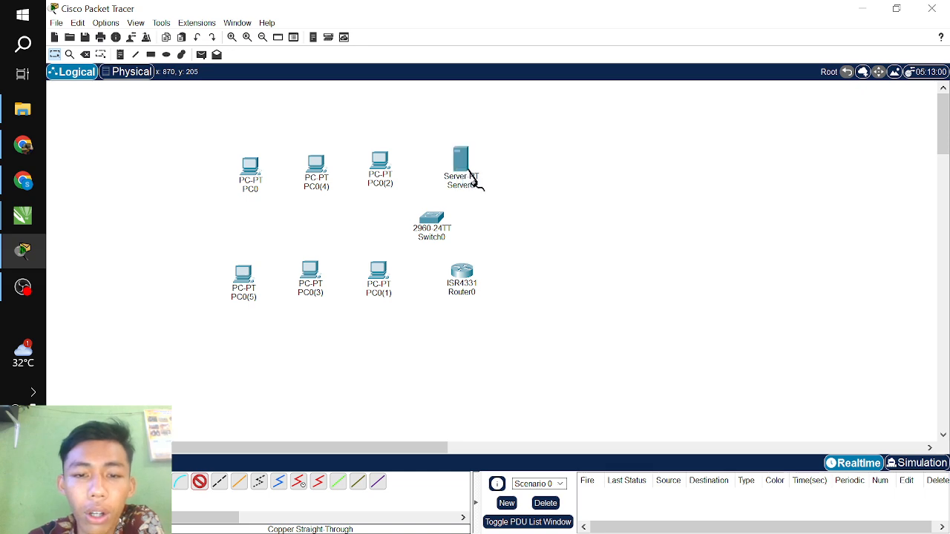
left_click(433, 220)
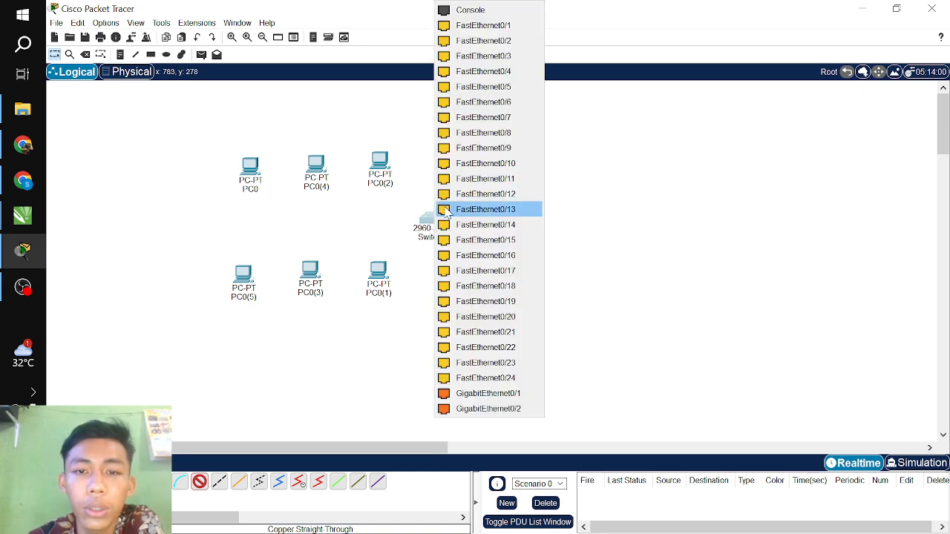
left_click(511, 28)
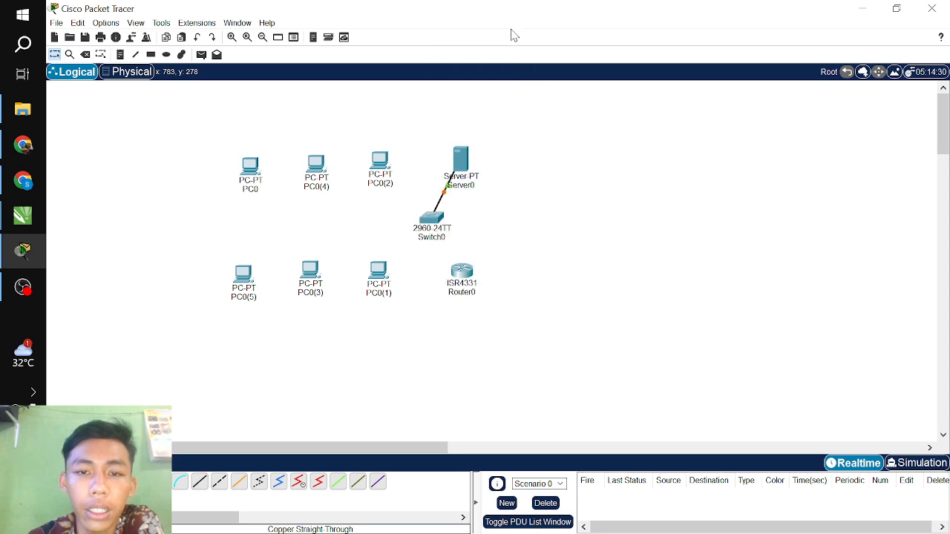
- Connect the router's GigabitEthernet0/0/0 to the switch's FastEthernet0/2 with a copper straight-through cable
left_click(198, 482)
left_click(473, 272)
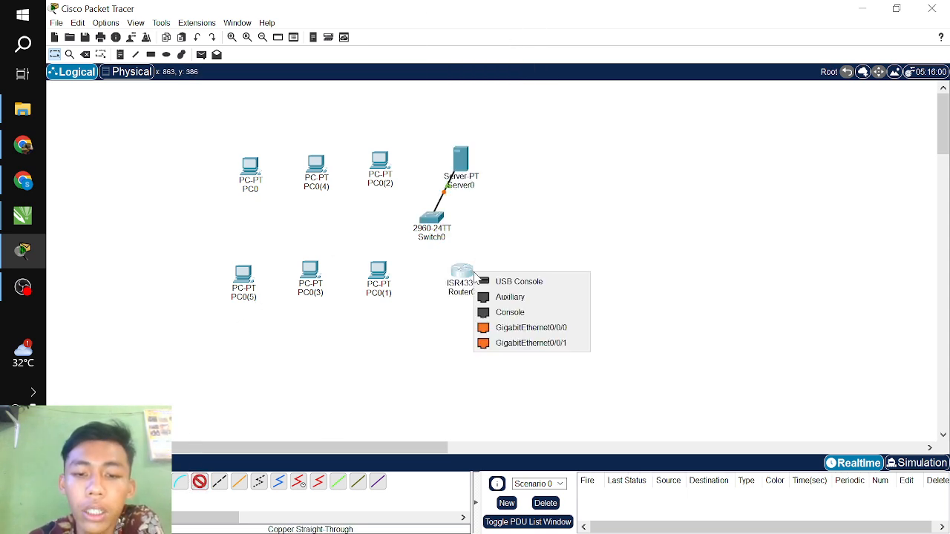
left_click(509, 329)
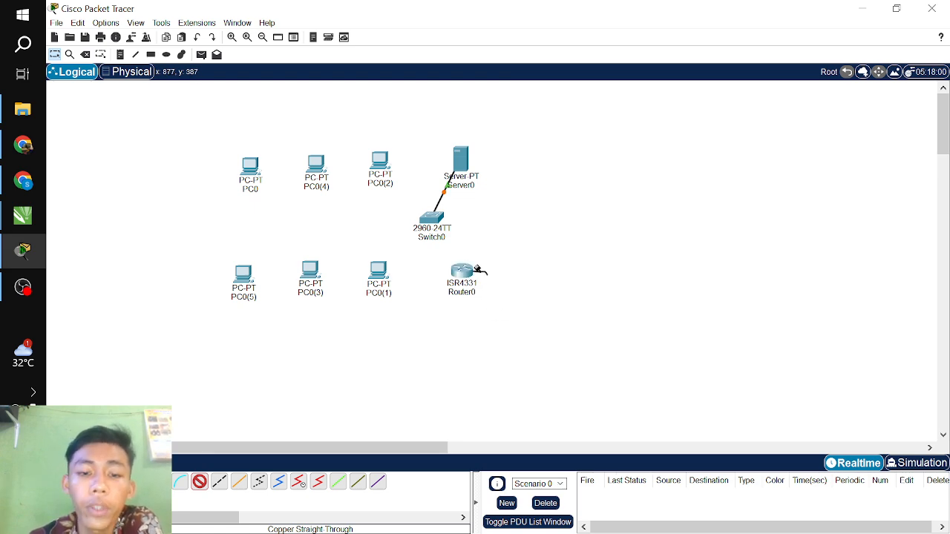
left_click(431, 218)
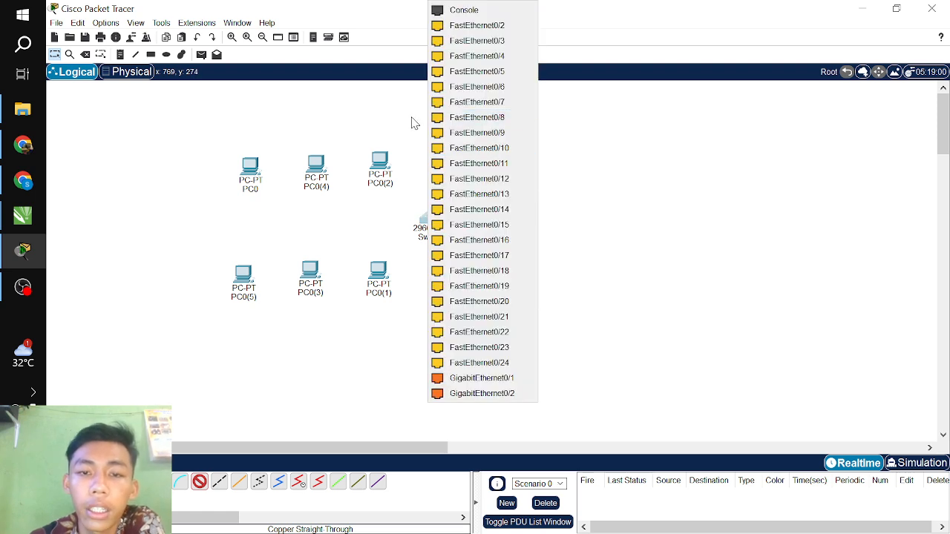
left_click(455, 38)
- Connect the switch's FastEthernet0/3 to FastEthernet0 of PC0(2) with a copper straight-through cable
left_click(199, 481)
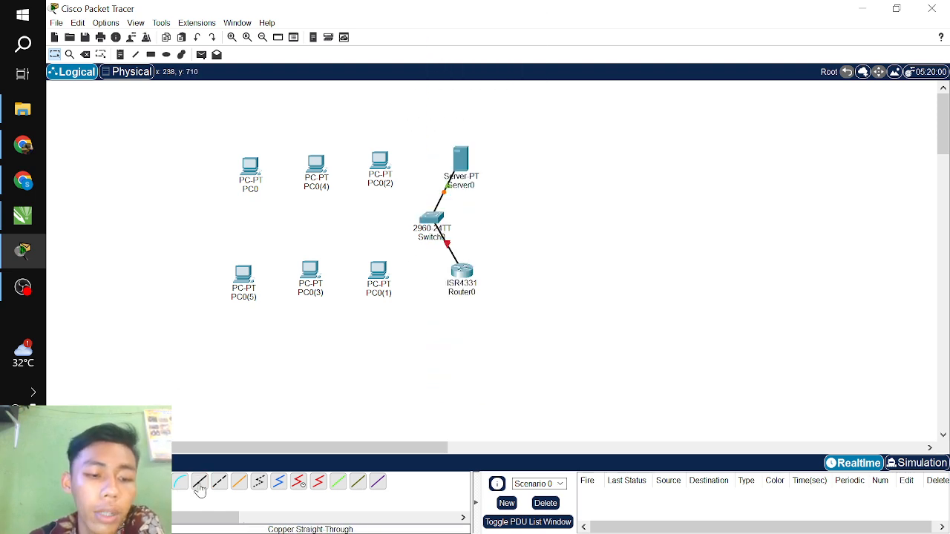
left_click(434, 218)
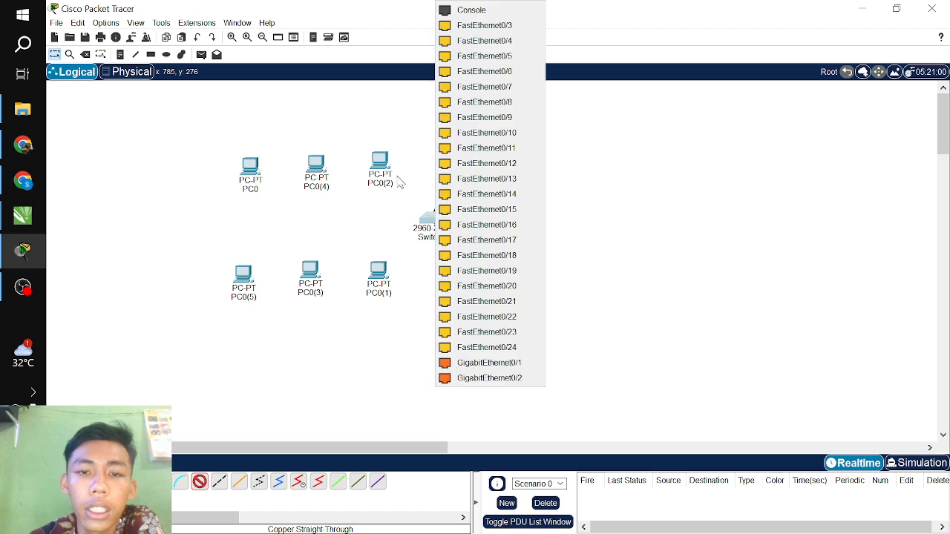
left_click(475, 24)
left_click(376, 159)
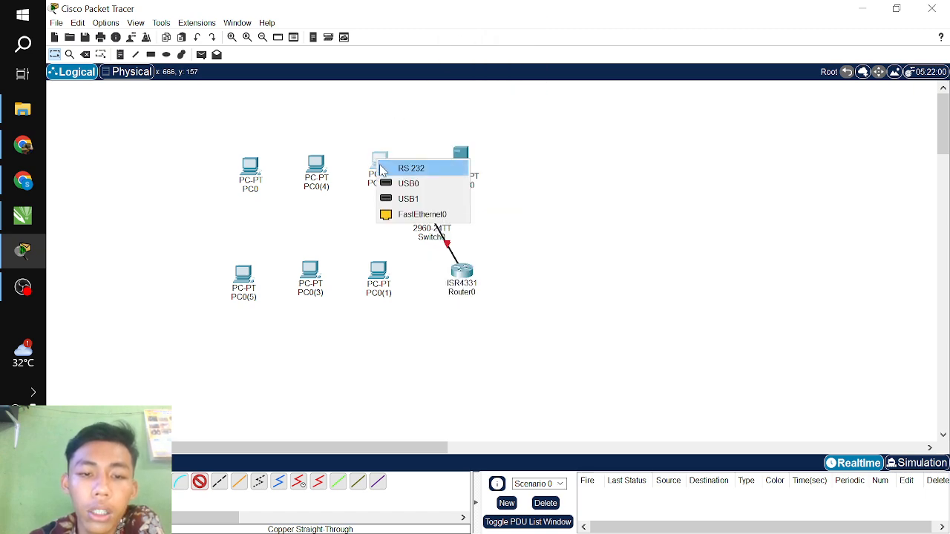
left_click(415, 215)
- Cable PC0(4) and PC0 to the switch with copper straight-through, using switch ports FastEthernet0/4 and FastEthernet0/5
left_click(200, 482)
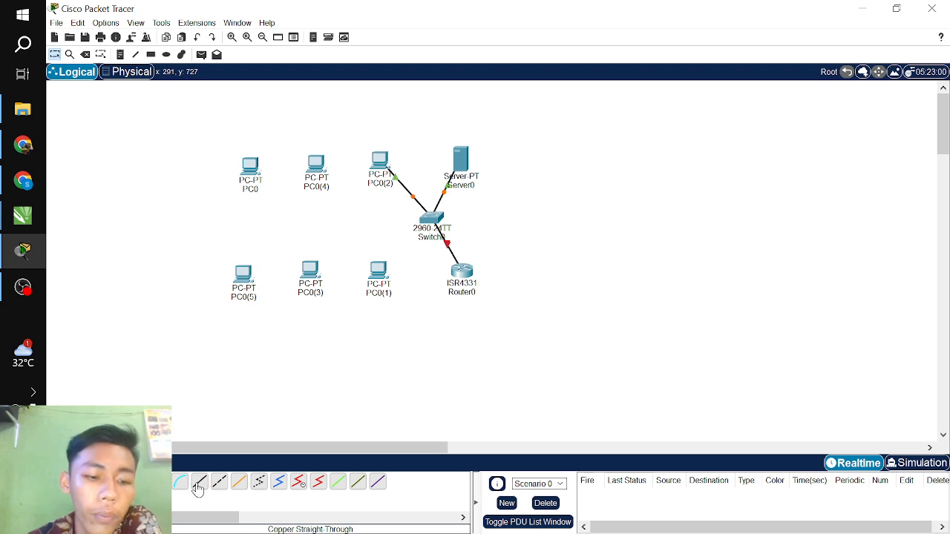
left_click(433, 218)
left_click(468, 43)
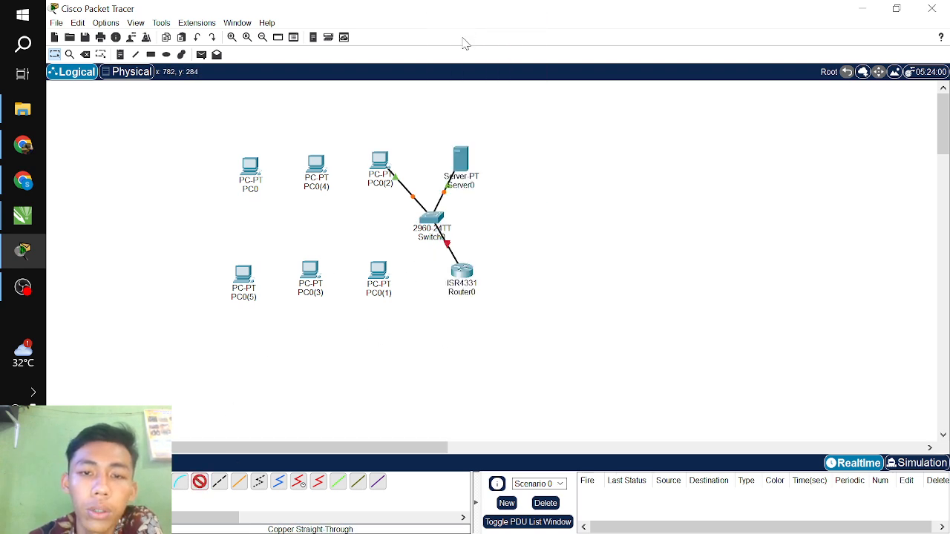
left_click(316, 164)
left_click(376, 224)
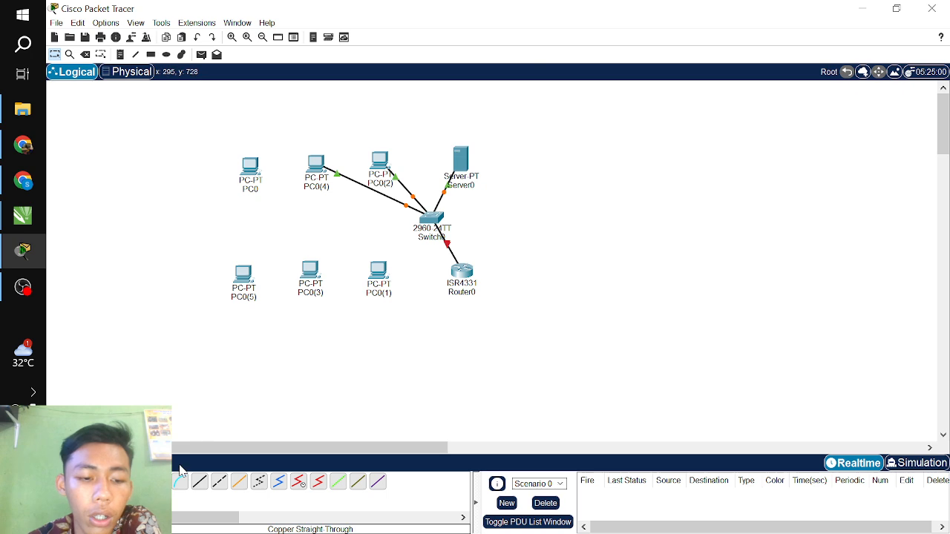
left_click(436, 219)
left_click(486, 24)
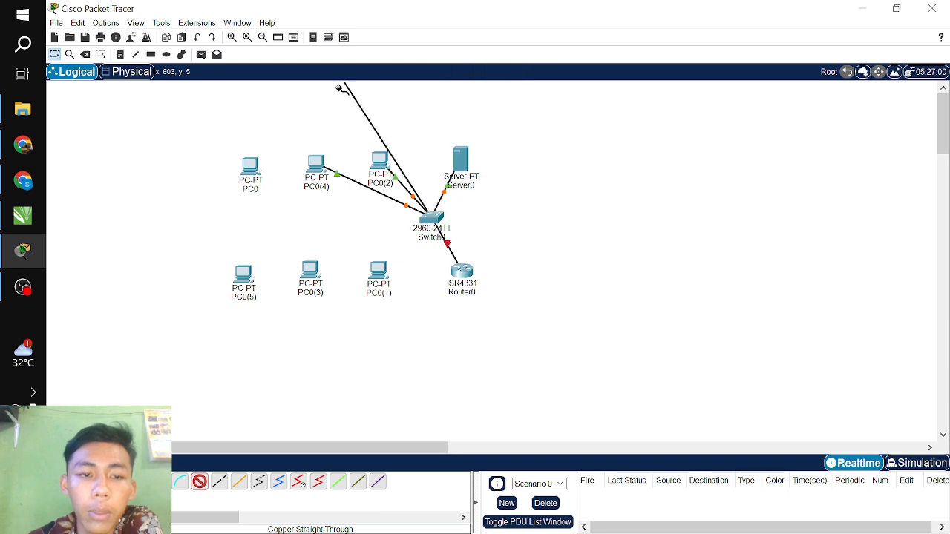
left_click(247, 172)
left_click(296, 226)
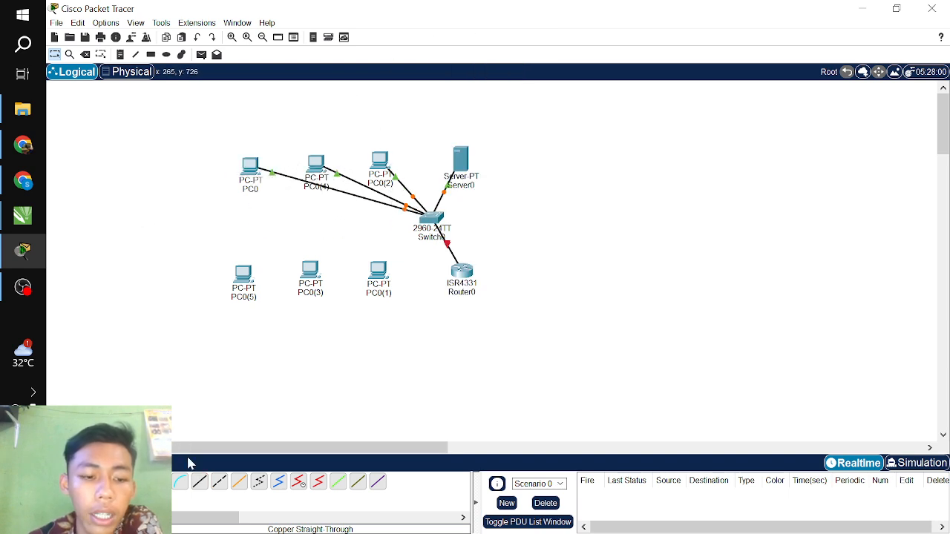
- Cable PC0(1) and PC0(3) to the switch with copper straight-through, using switch ports FastEthernet0/6 and FastEthernet0/7
left_click(199, 481)
left_click(432, 222)
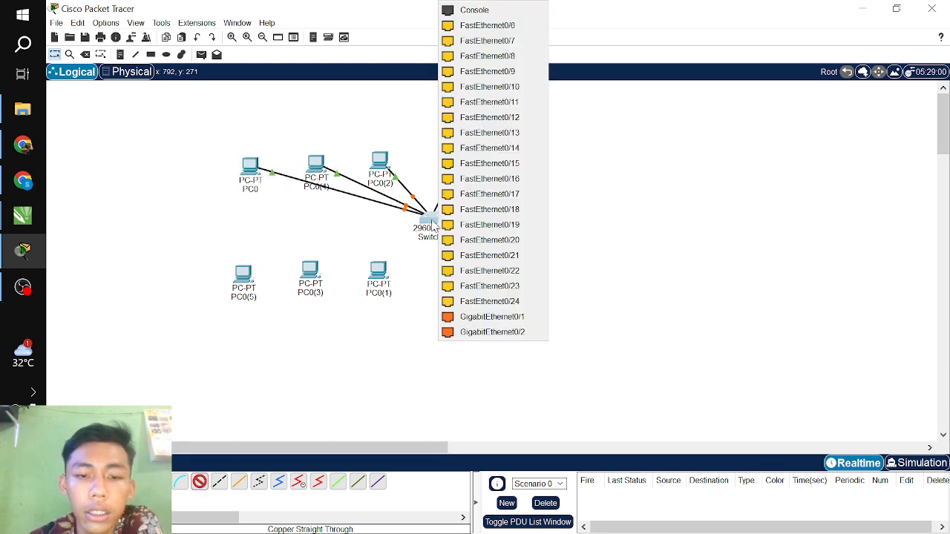
left_click(487, 55)
left_click(386, 275)
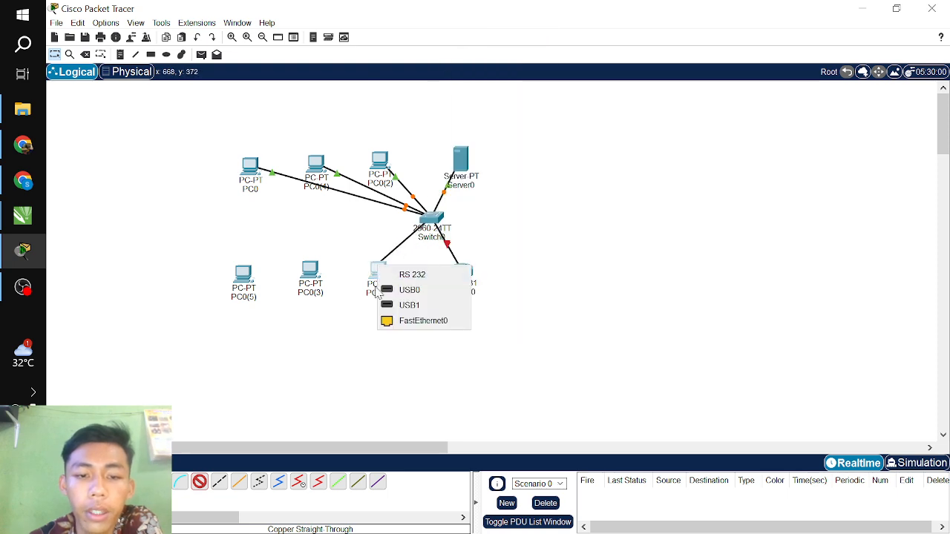
left_click(391, 321)
left_click(199, 483)
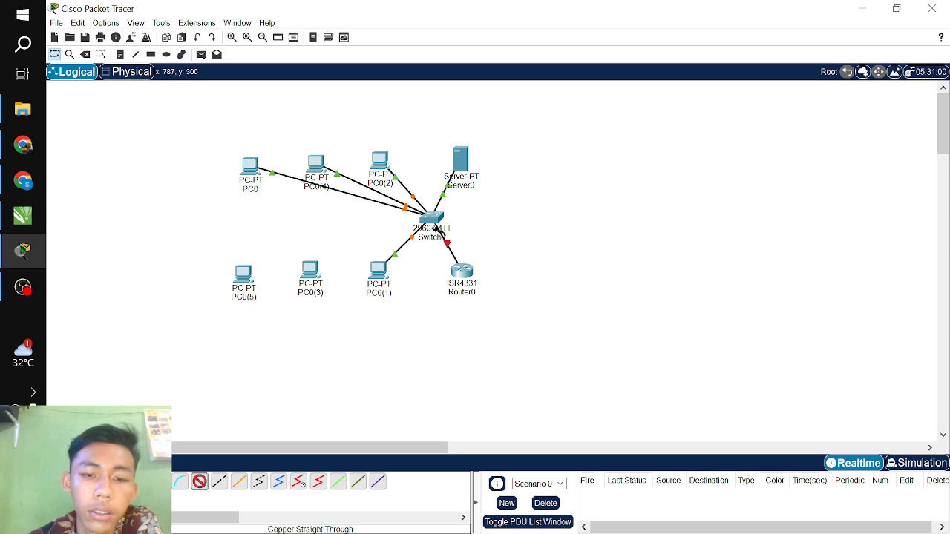
left_click(431, 219)
left_click(474, 25)
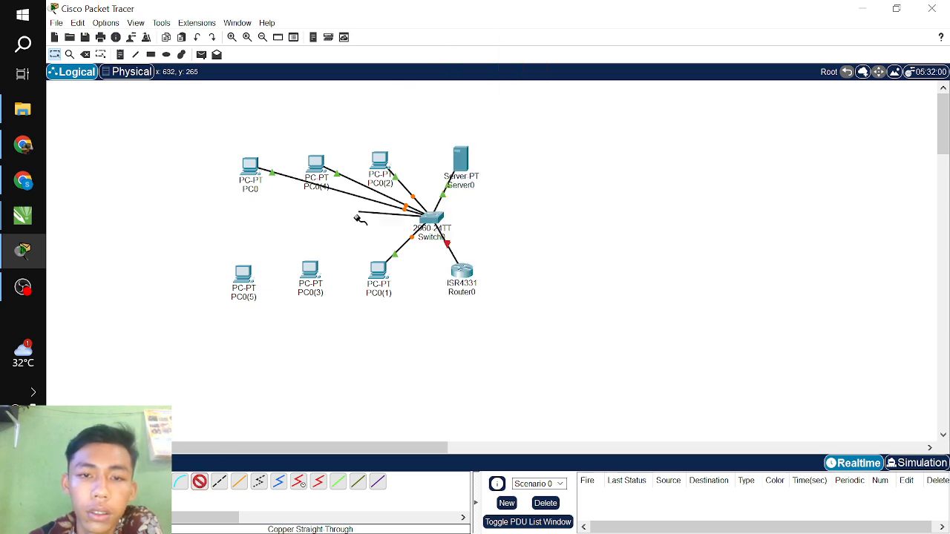
left_click(310, 272)
left_click(355, 333)
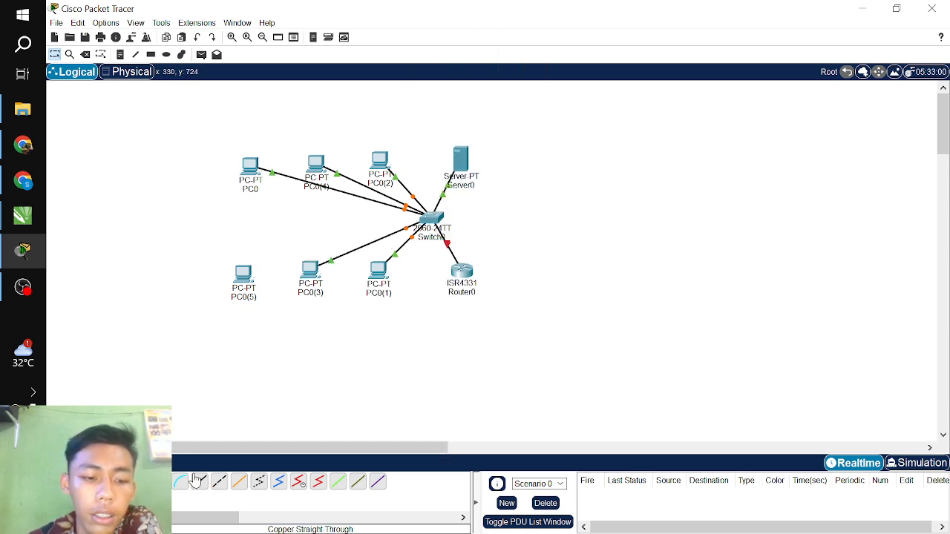
- Connect the switch's FastEthernet0/8 to FastEthernet0 of PC0(5) with a copper straight-through cable
left_click(424, 226)
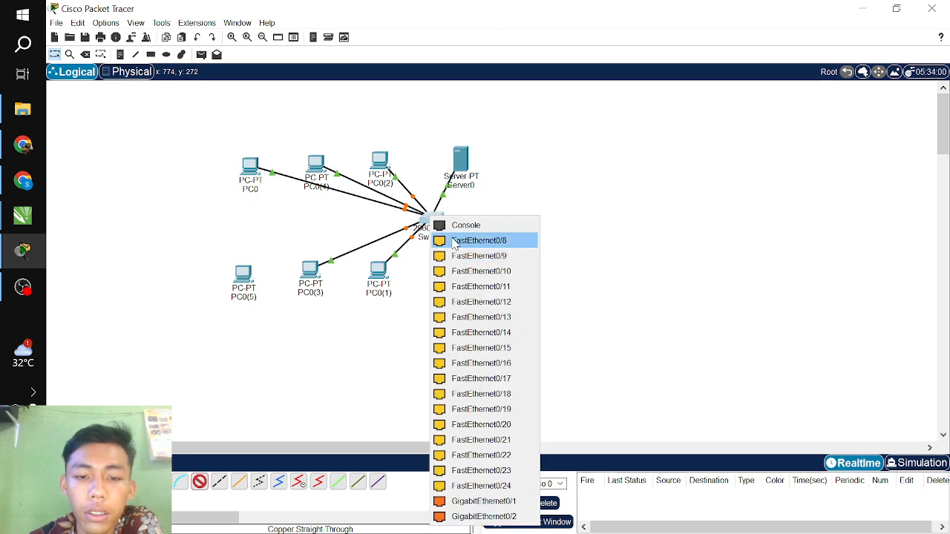
left_click(456, 240)
left_click(244, 276)
left_click(273, 332)
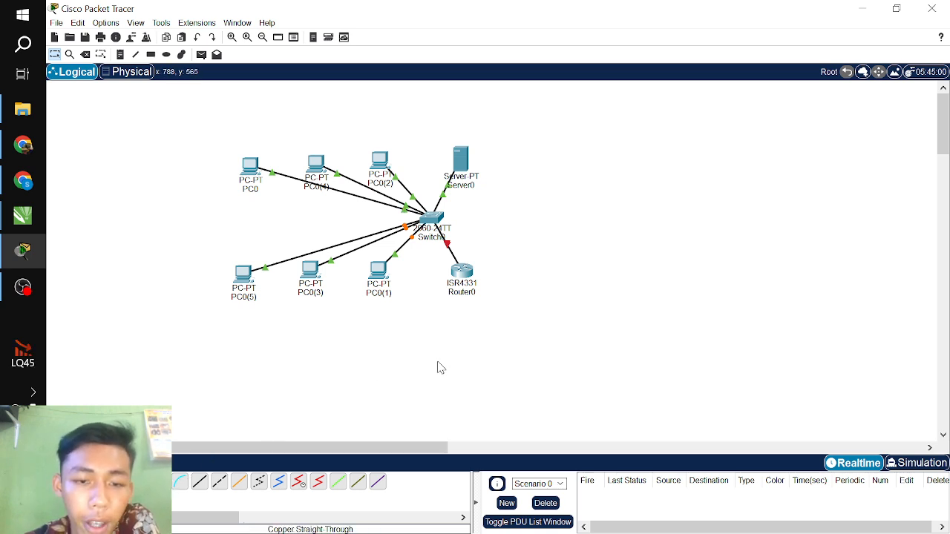
- Spread out the topology by moving the switch, server and router away from the PCs and increasing the gap between the two PC rows
left_click_drag(416, 135, 497, 306)
left_click_drag(443, 225, 494, 234)
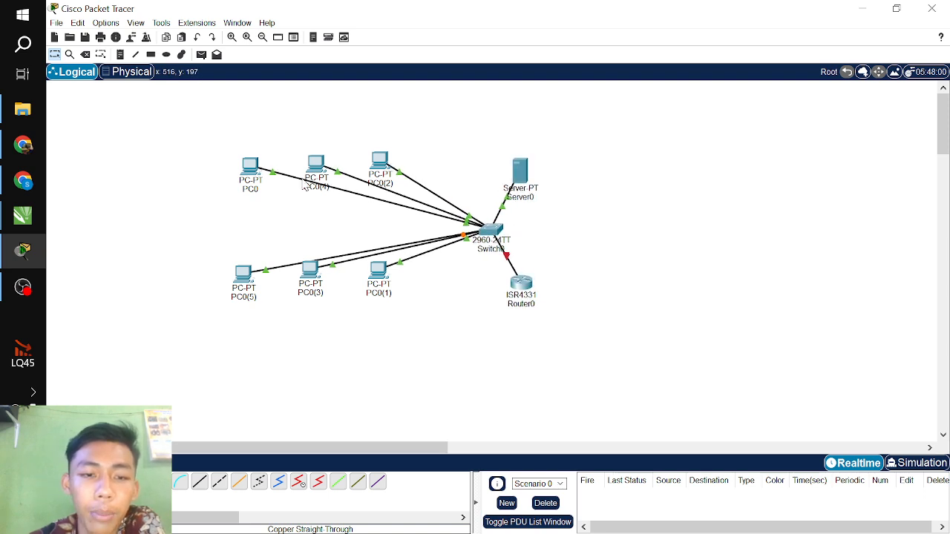
left_click_drag(206, 144, 389, 162)
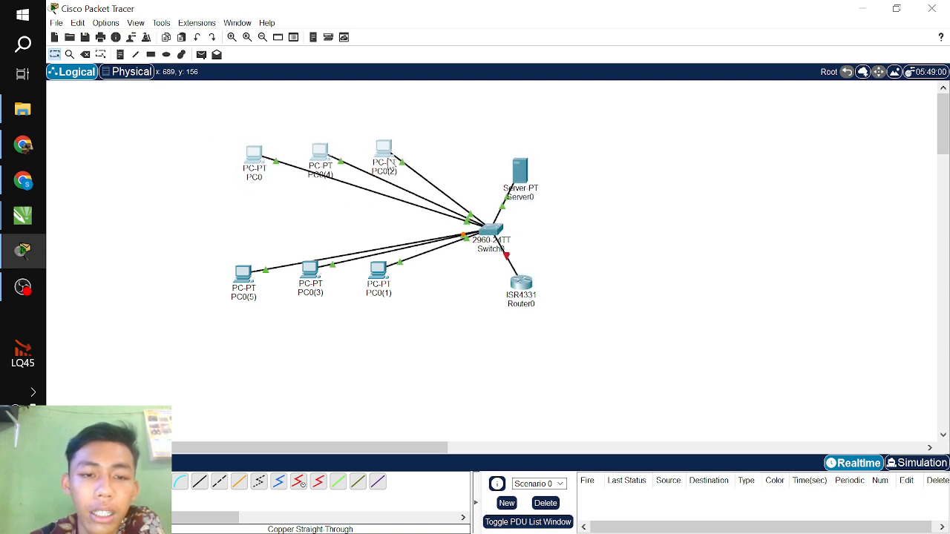
left_click_drag(189, 255, 393, 340)
left_click_drag(373, 281, 375, 299)
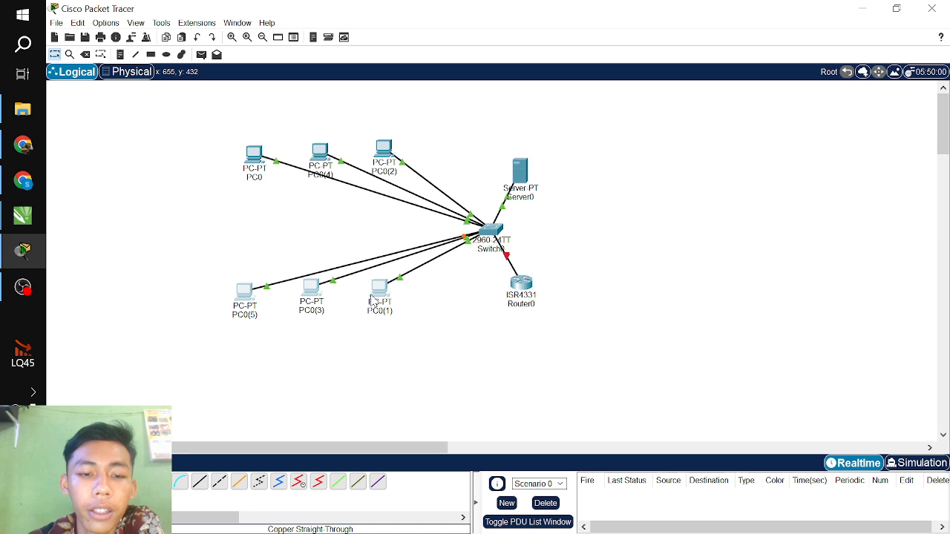
left_click(401, 342)
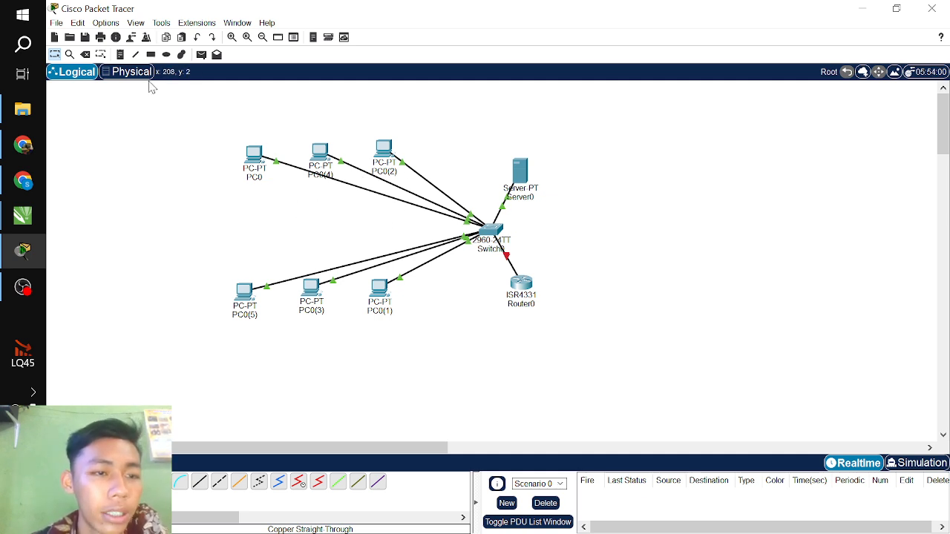
- Place a text note reading 192.168.0.3 above PC0(2)
left_click(120, 55)
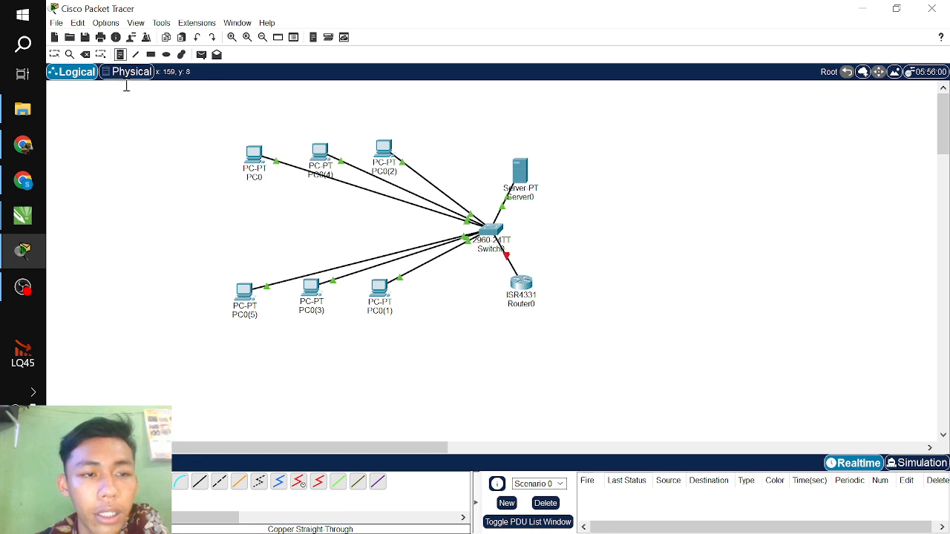
left_click(357, 117)
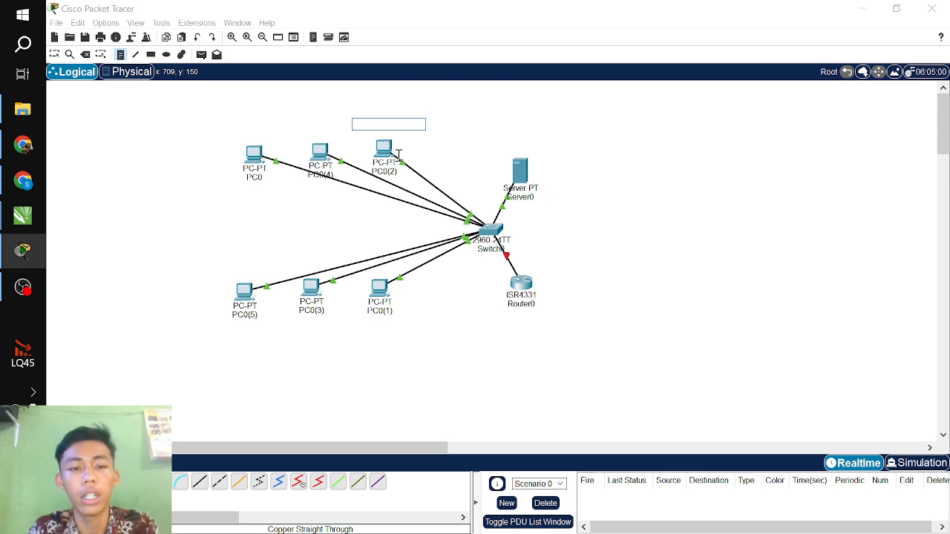
type("192.168.0.3")
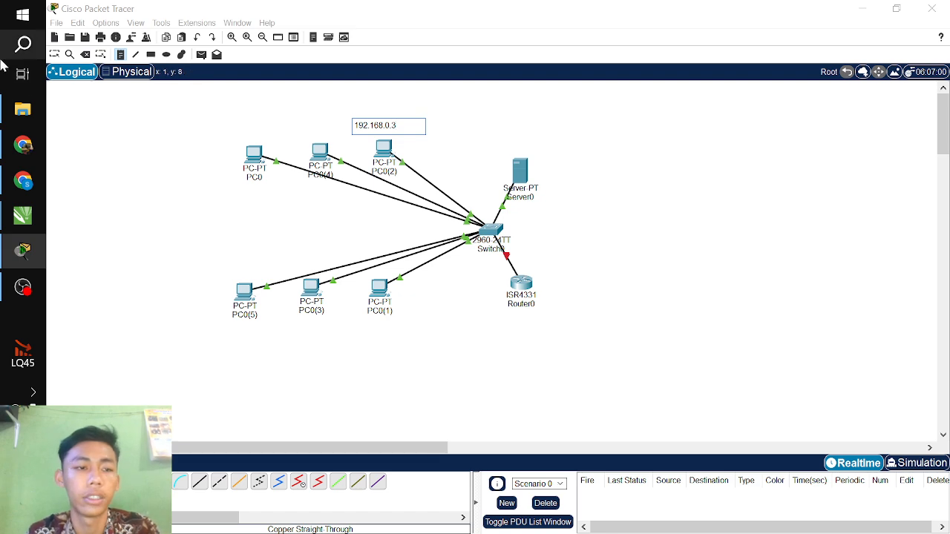
left_click(417, 174)
- Copy the 192.168.0.3 note and place duplicates above PC0(4) and PC0
left_click_drag(394, 125, 324, 131)
key("ctrl+c")
key("ctrl+v")
key("ctrl+v")
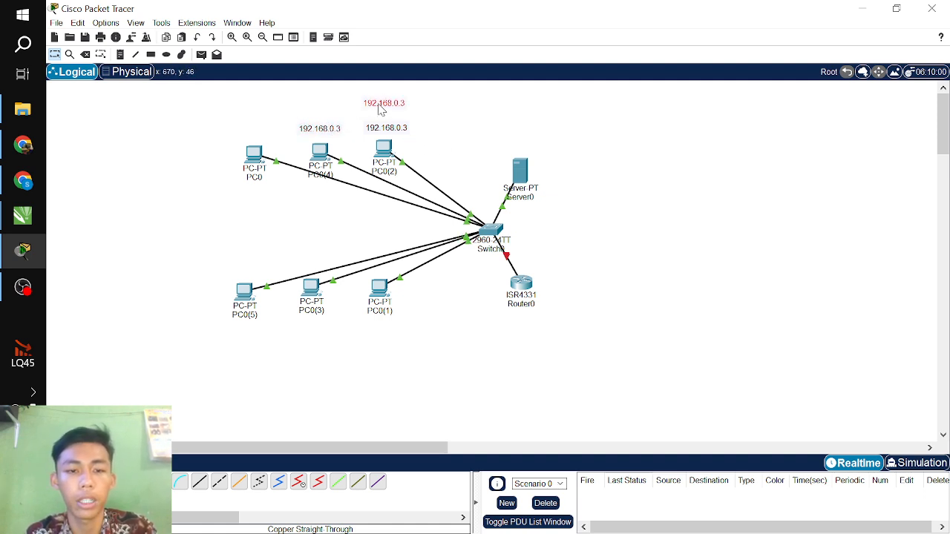
left_click_drag(386, 103, 255, 133)
- Paste three more copies of the 192.168.0.3 note and place them below PC0(1), PC0(3) and PC0(5)
key("ctrl+v")
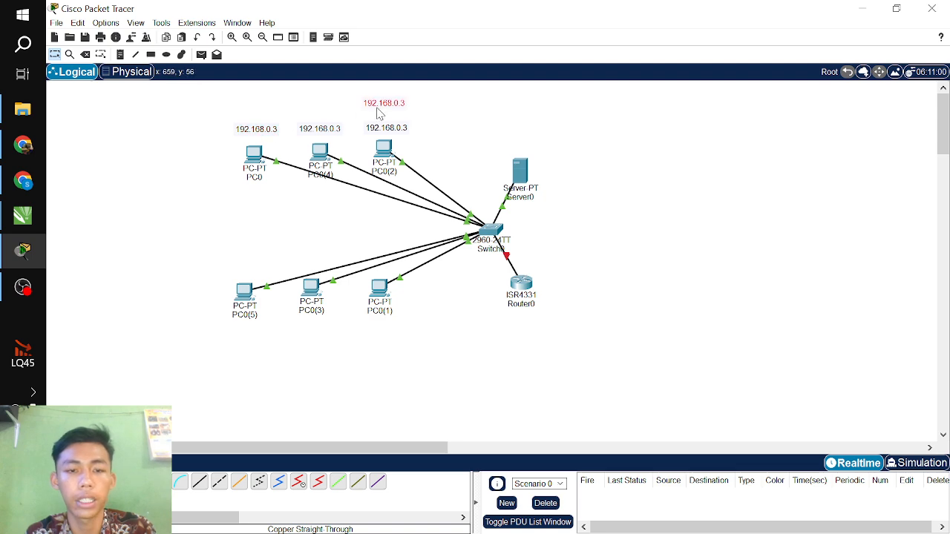
left_click_drag(380, 110, 378, 336)
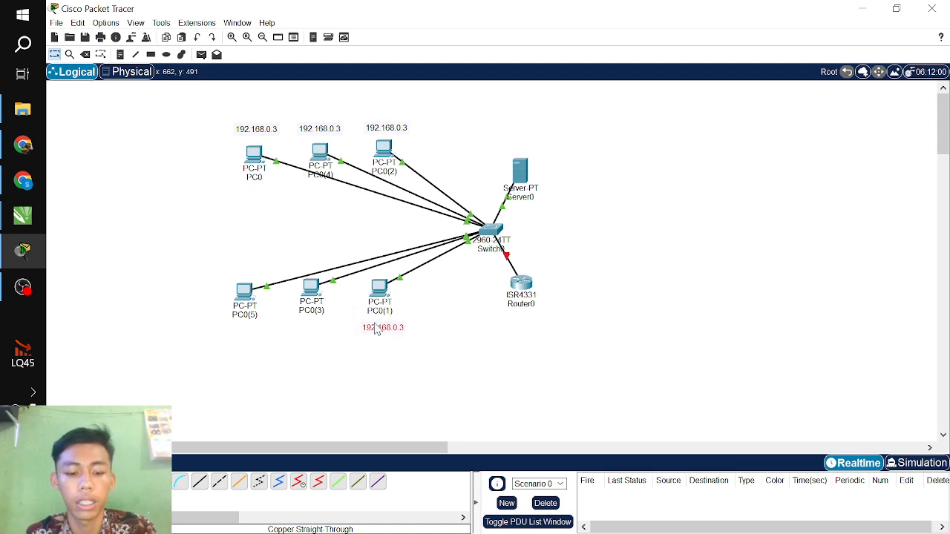
key("ctrl+v")
left_click_drag(397, 111, 324, 344)
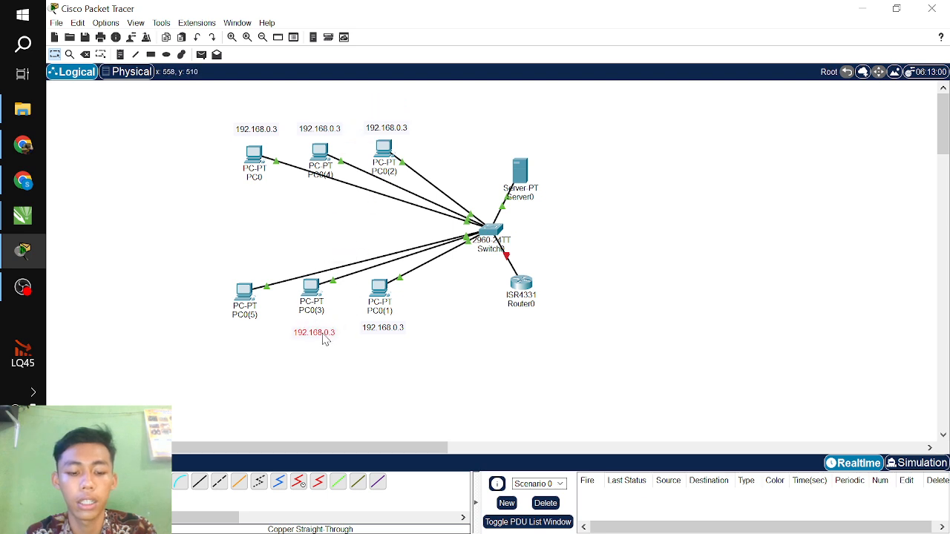
key("ctrl+v")
left_click_drag(381, 123, 244, 348)
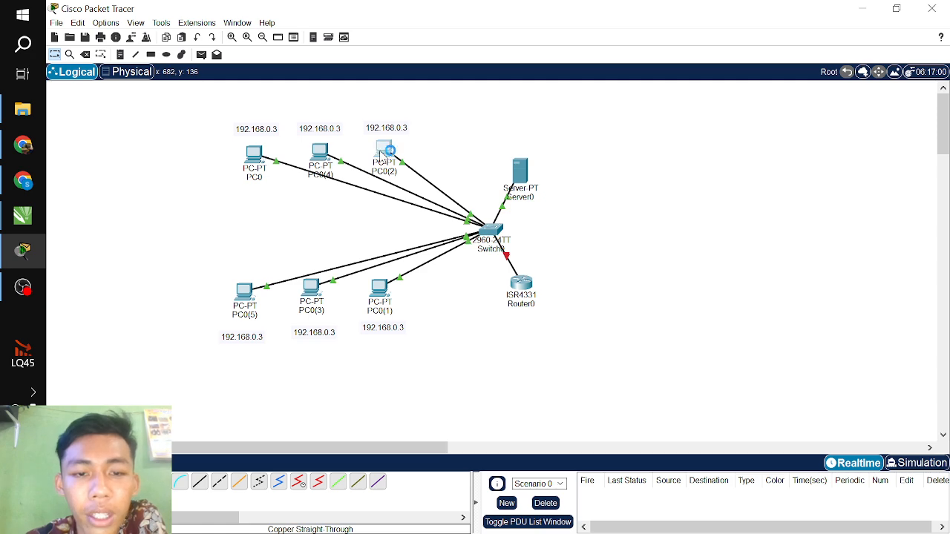
- Configure PC0(2) with the static IPv4 address 192.168.0.3 and subnet mask 255.255.255.0
left_click(383, 153)
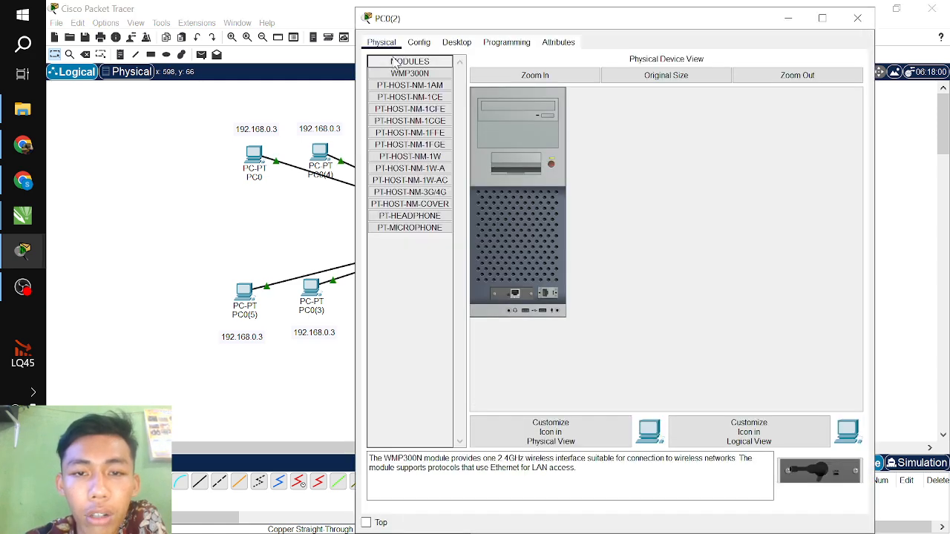
left_click(458, 43)
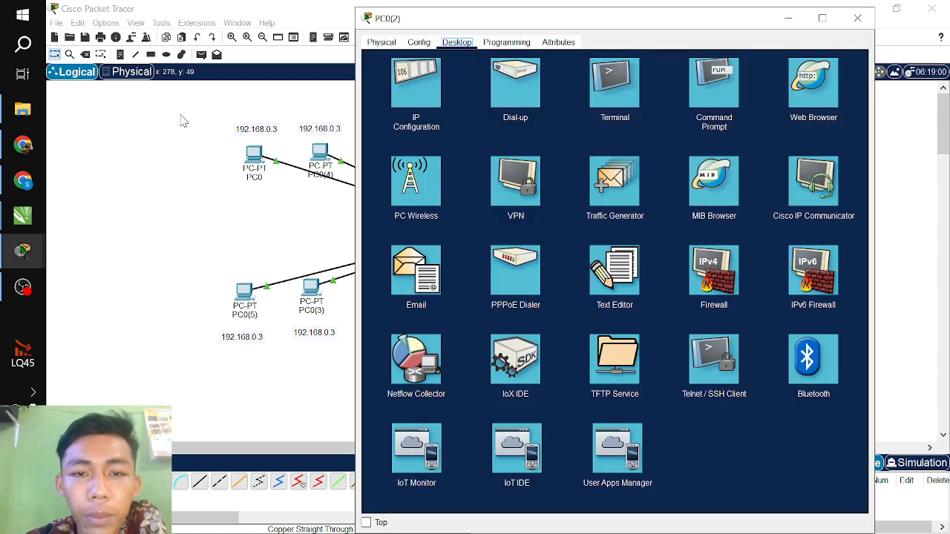
left_click(413, 82)
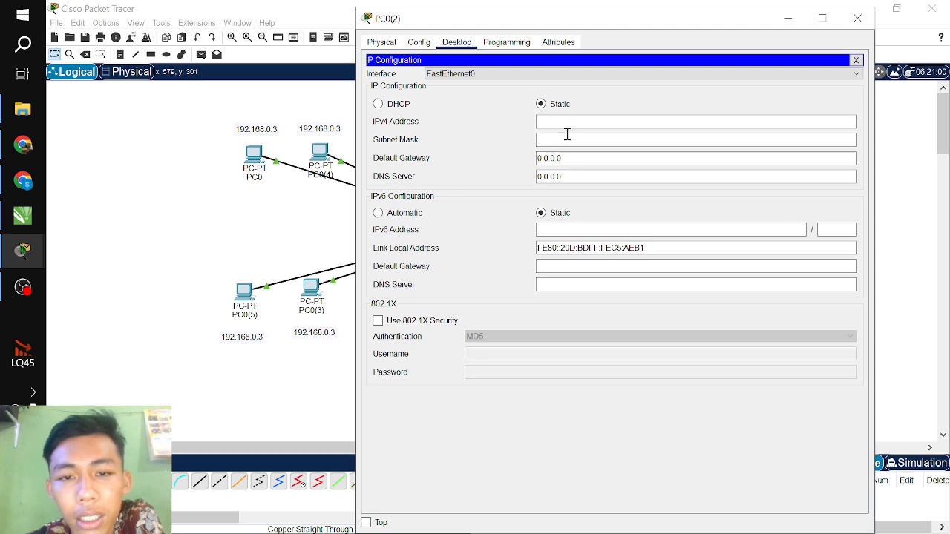
left_click(378, 105)
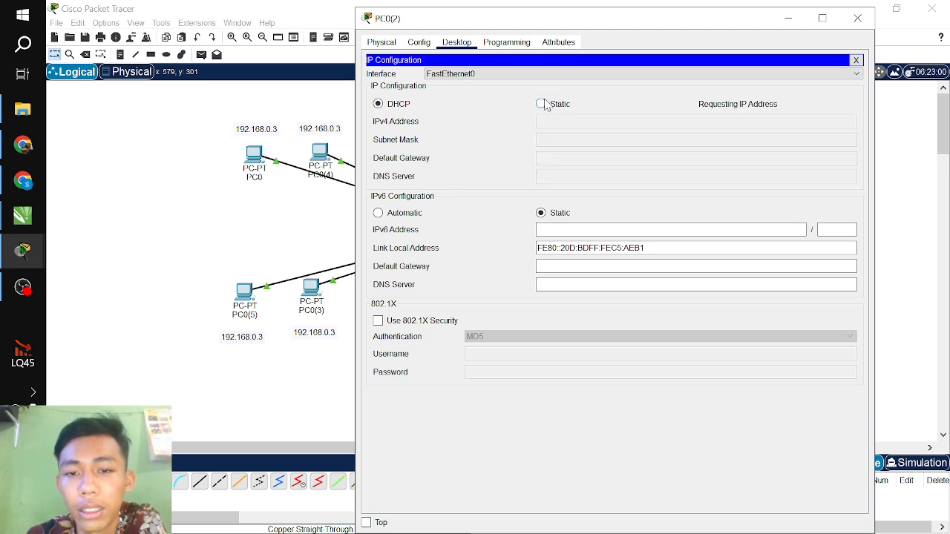
left_click(541, 104)
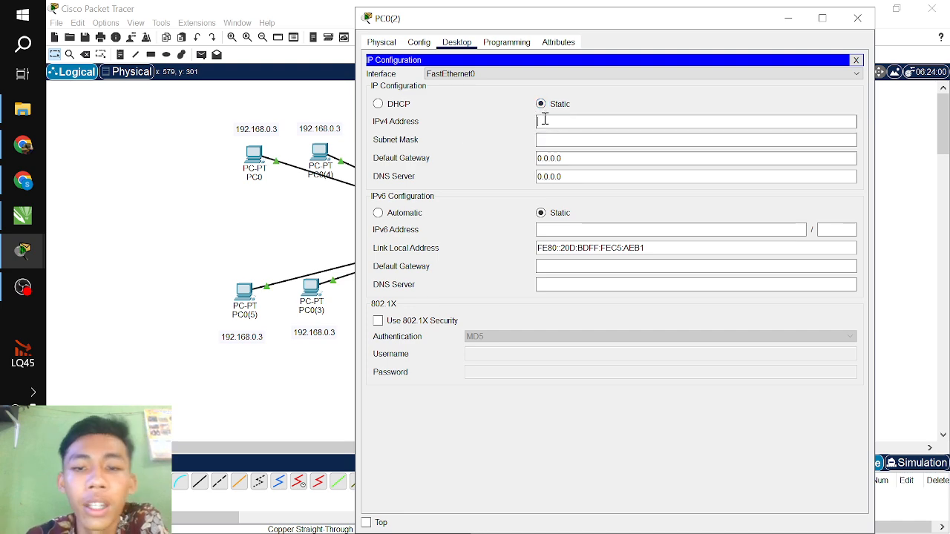
left_click_drag(490, 18, 601, 26)
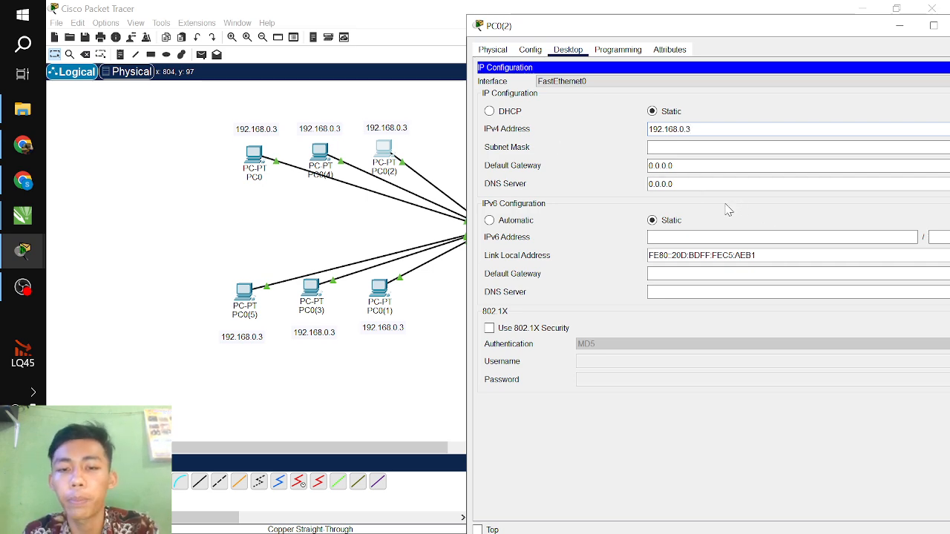
left_click(670, 152)
left_click(668, 152)
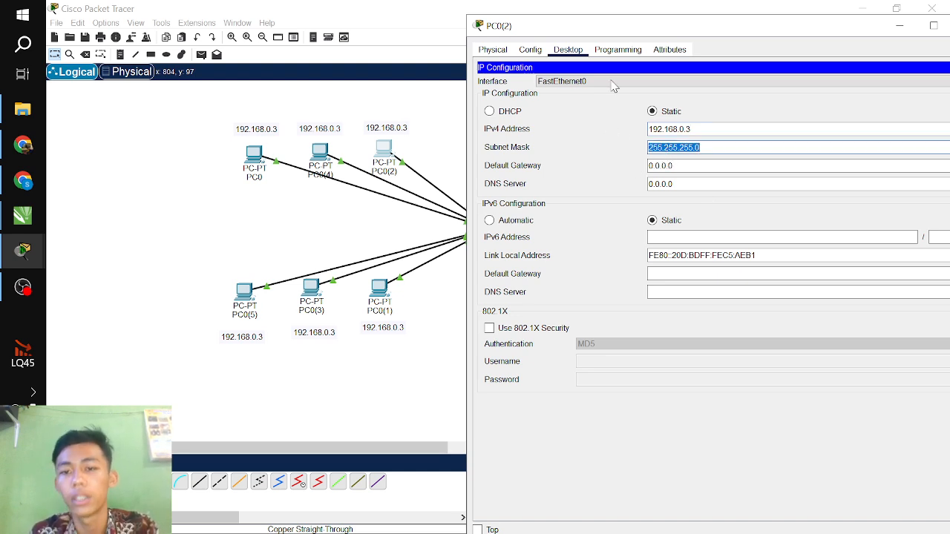
left_click_drag(572, 34, 412, 33)
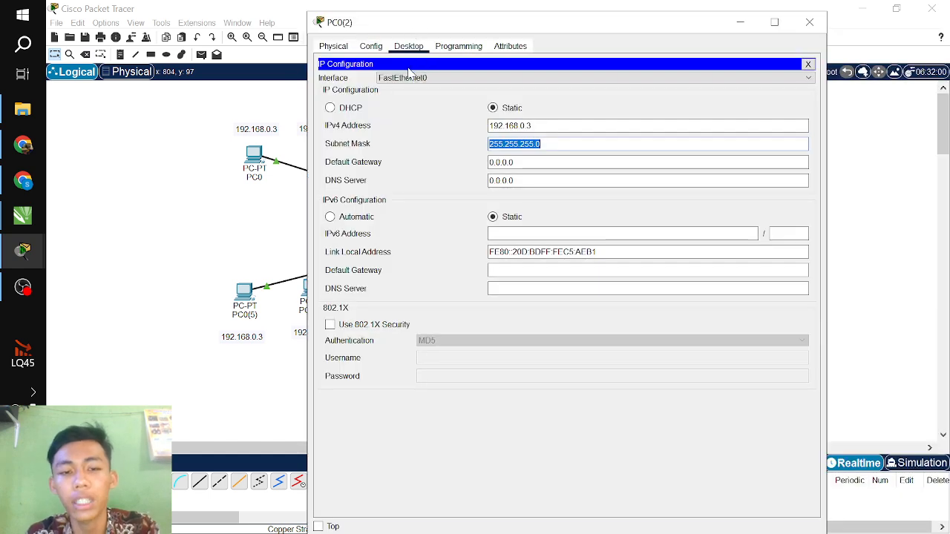
left_click(515, 182)
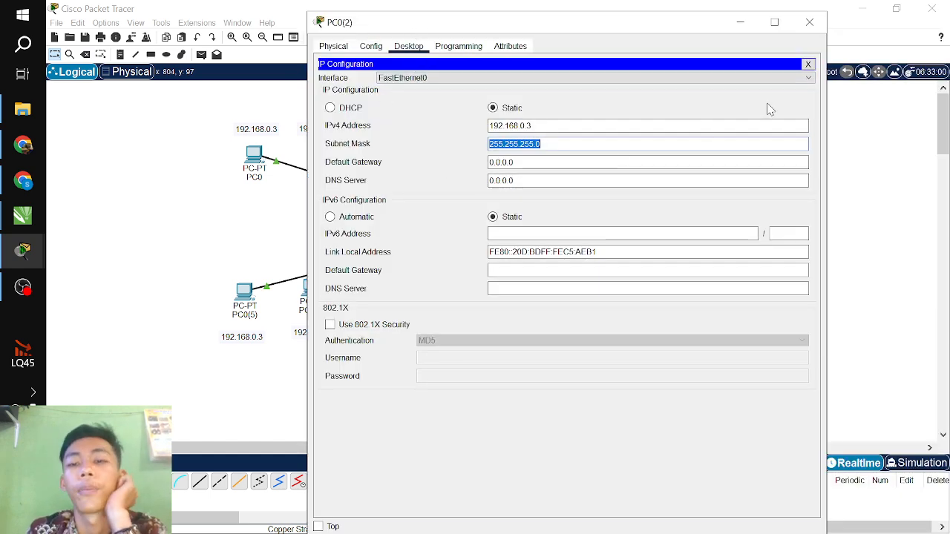
left_click(809, 22)
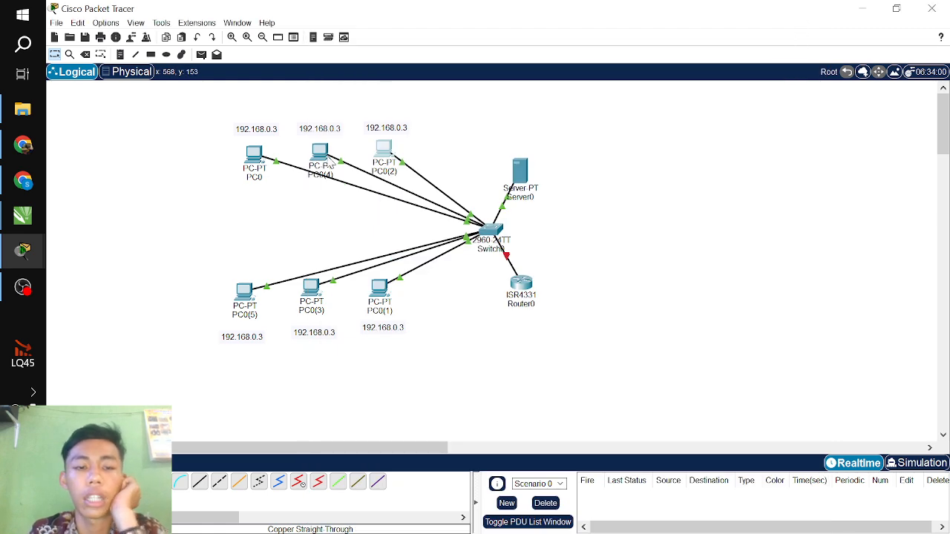
- Configure PC0(4) with the static IPv4 address 192.168.0.4 and subnet mask 255.255.255.0, and change its note to 192.168.0.4
left_click(331, 171)
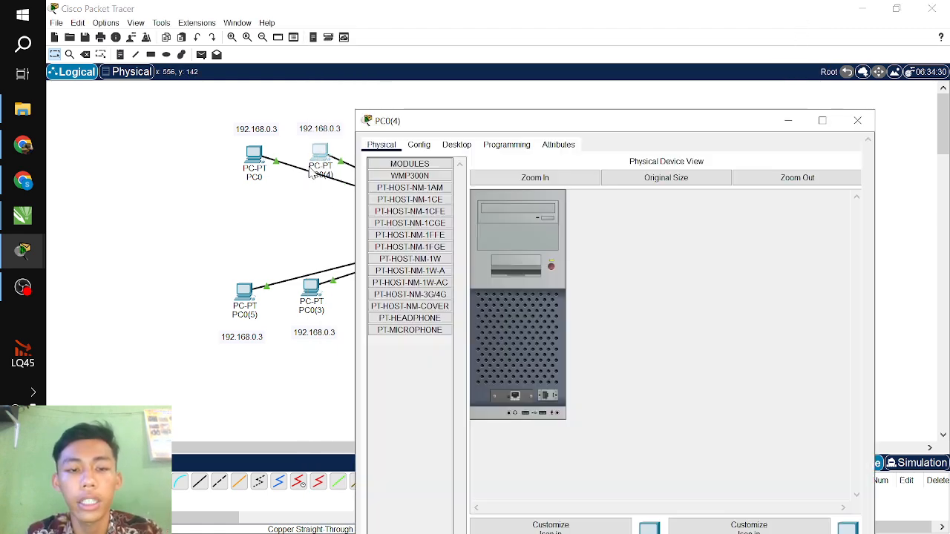
left_click(456, 42)
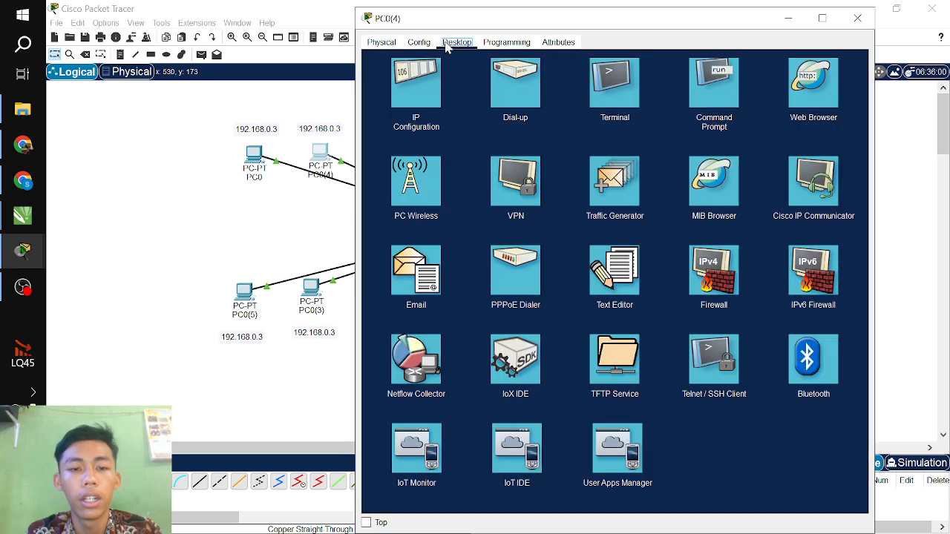
left_click(416, 83)
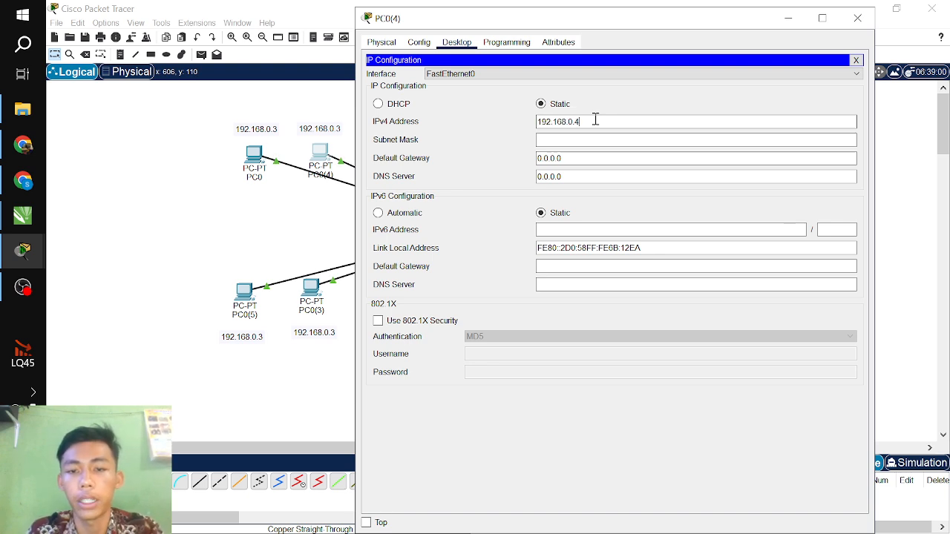
key("Tab")
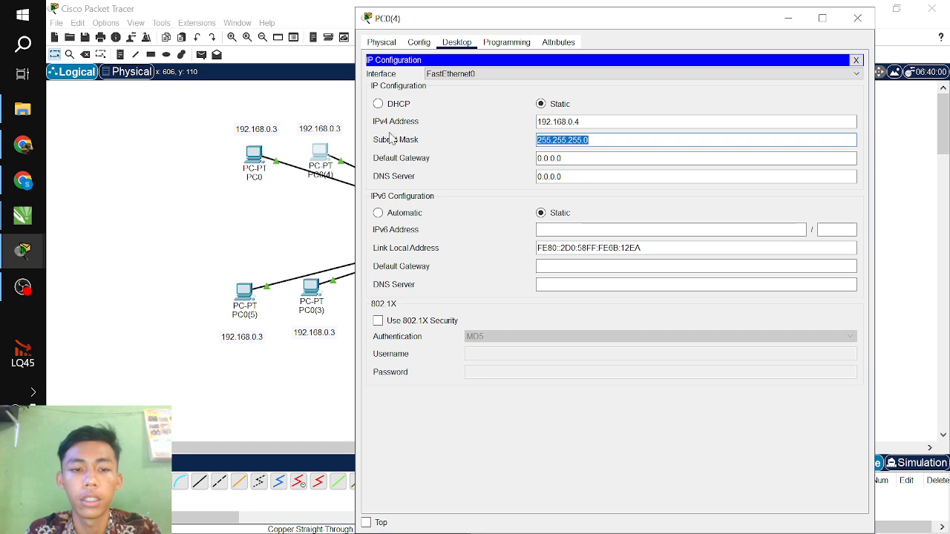
left_click(857, 18)
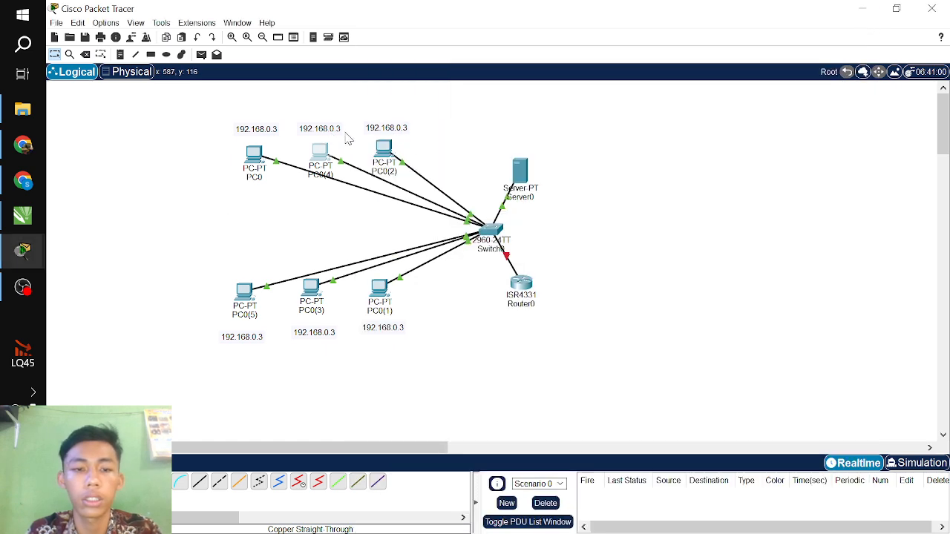
double_click(340, 130)
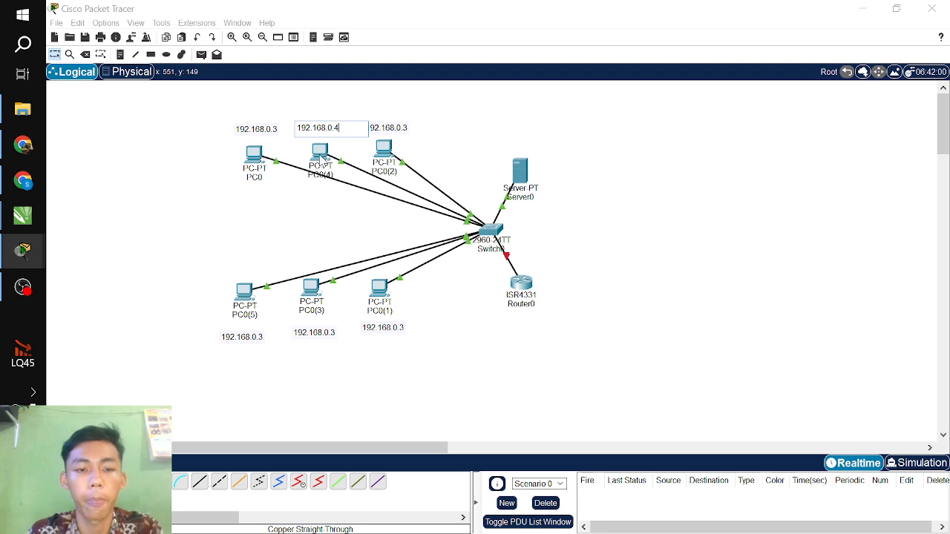
- Configure PC0 with the static IPv4 address 192.168.0.5 and subnet mask 255.255.255.0
left_click(257, 152)
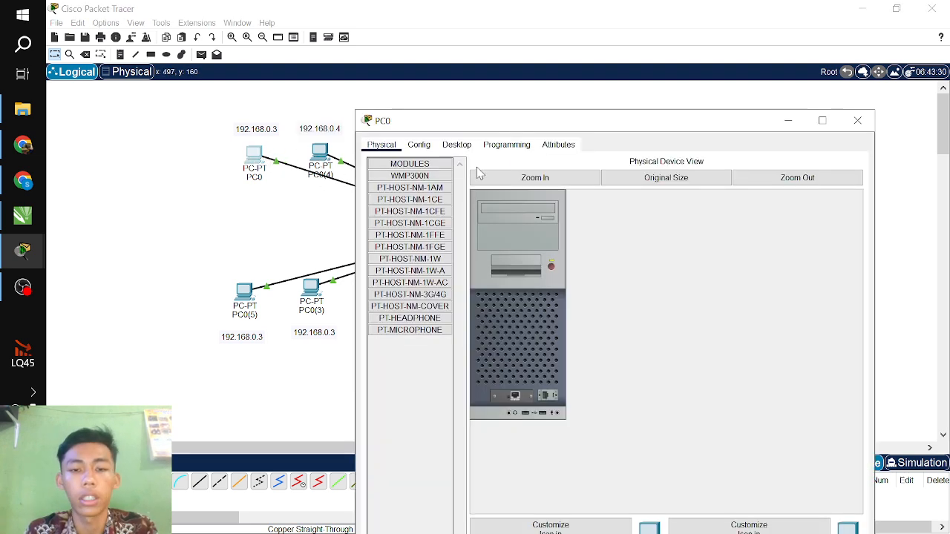
left_click(467, 150)
left_click(427, 180)
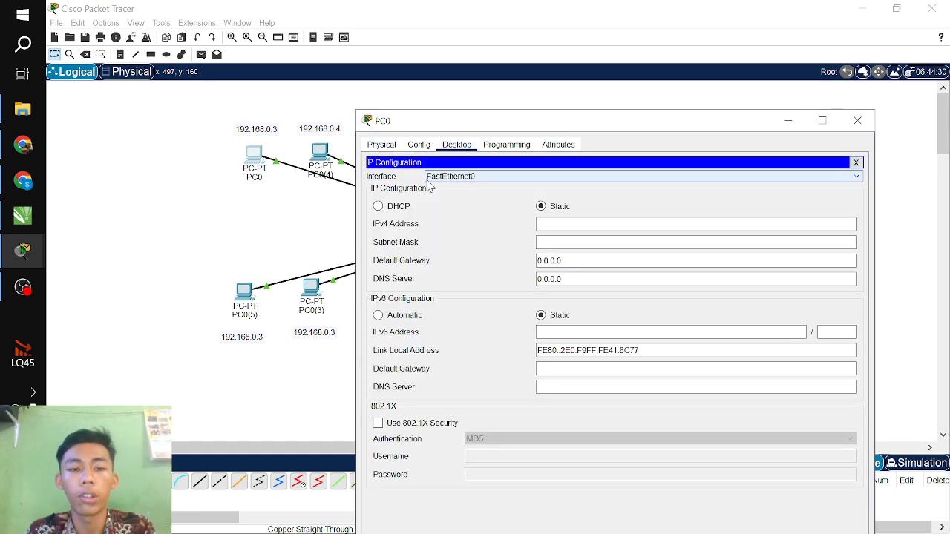
type("192")
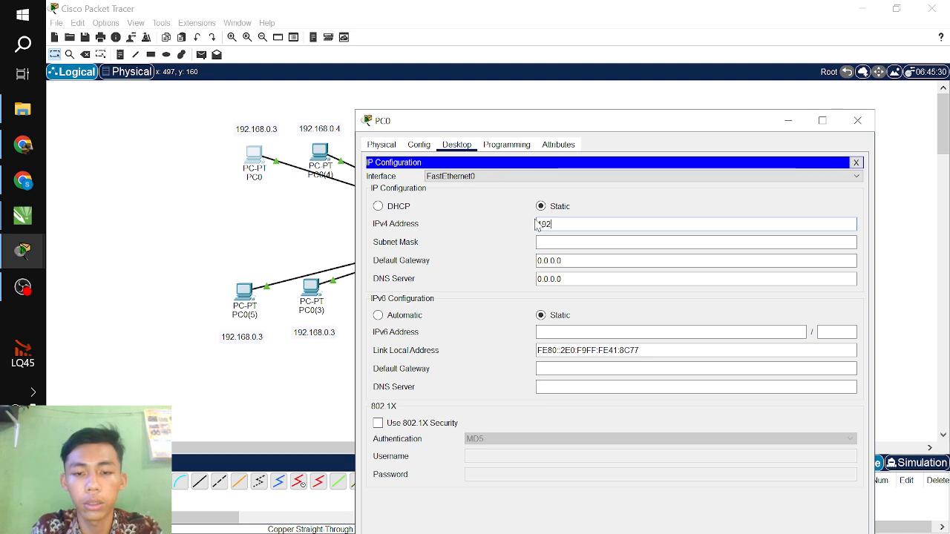
type(".168")
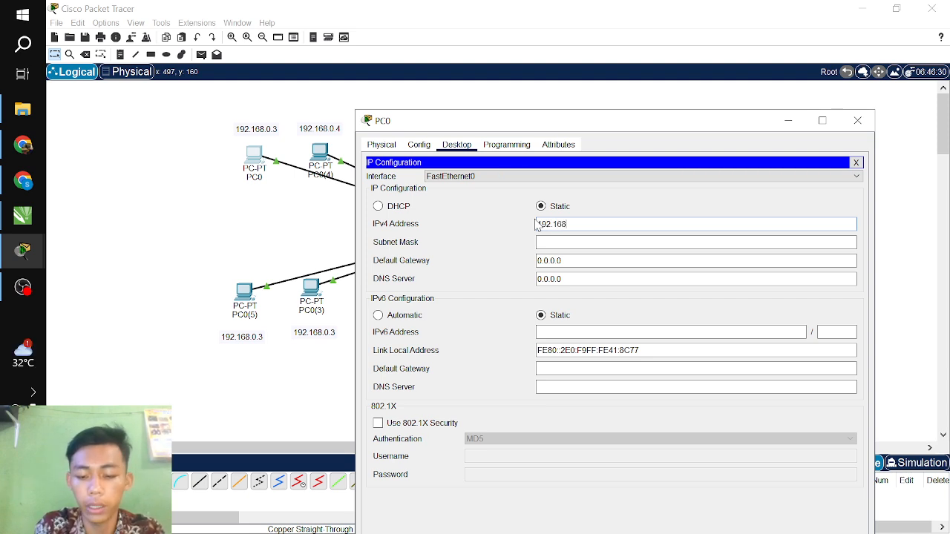
type(".0.5")
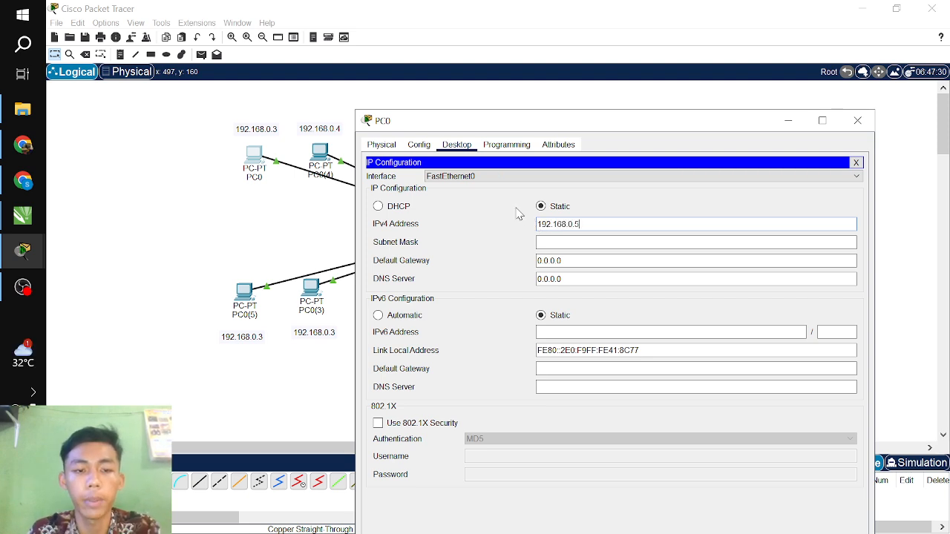
left_click(570, 248)
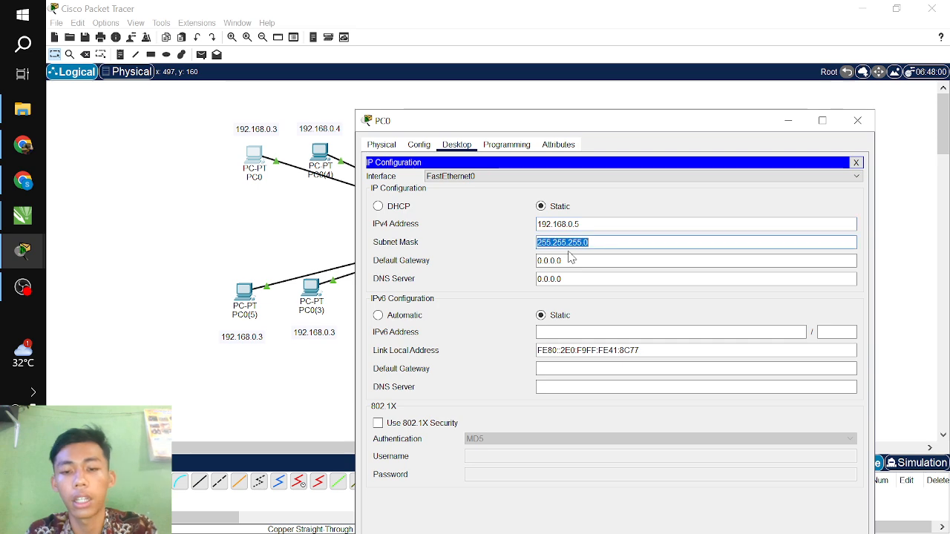
left_click(857, 120)
- Change the note above PC0 to 192.168.0.5
double_click(270, 132)
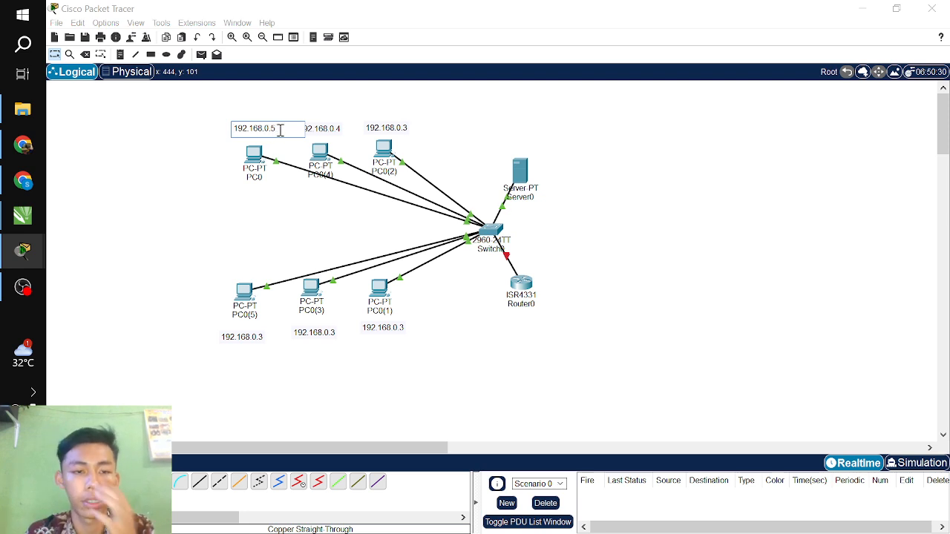
type("5")
left_click(296, 232)
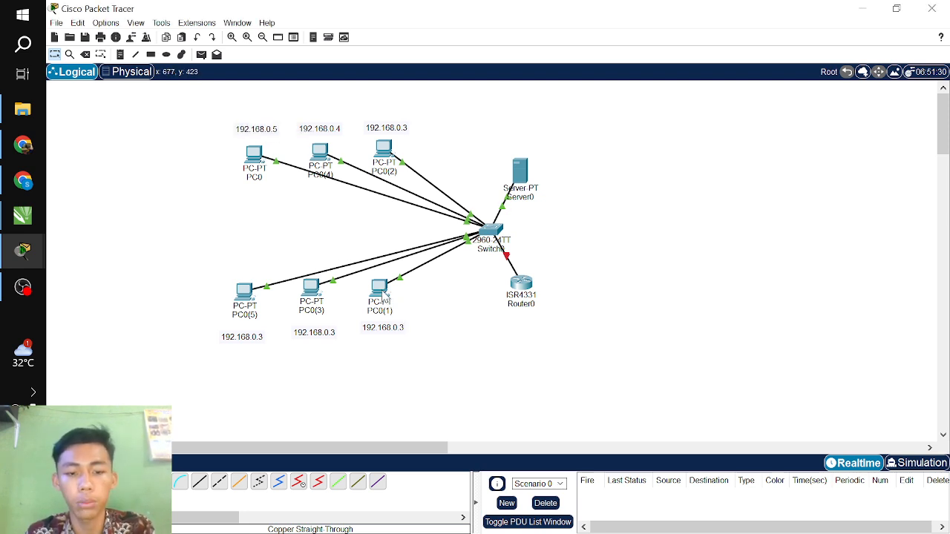
- Configure PC0(1) with the static IPv4 address 192.168.0.6 and subnet mask 255.255.255.0
left_click(382, 295)
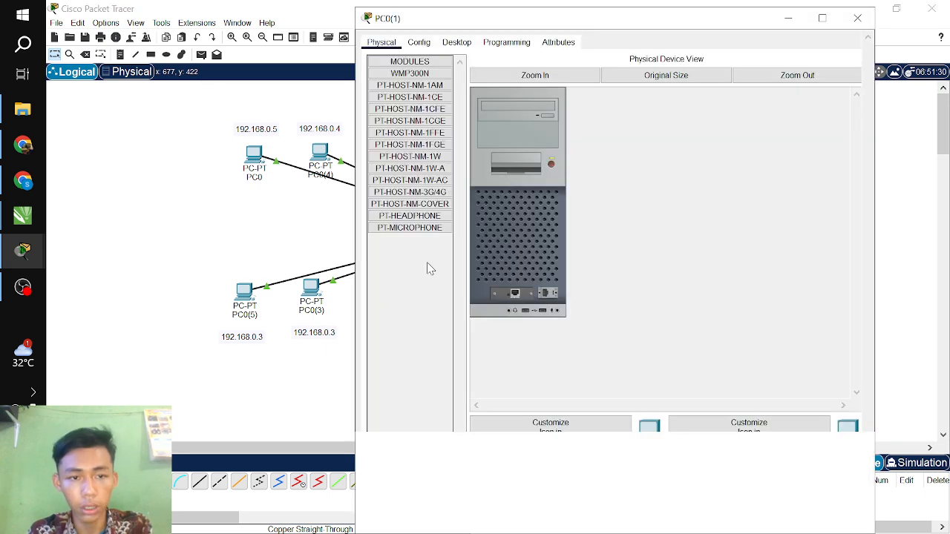
left_click(457, 43)
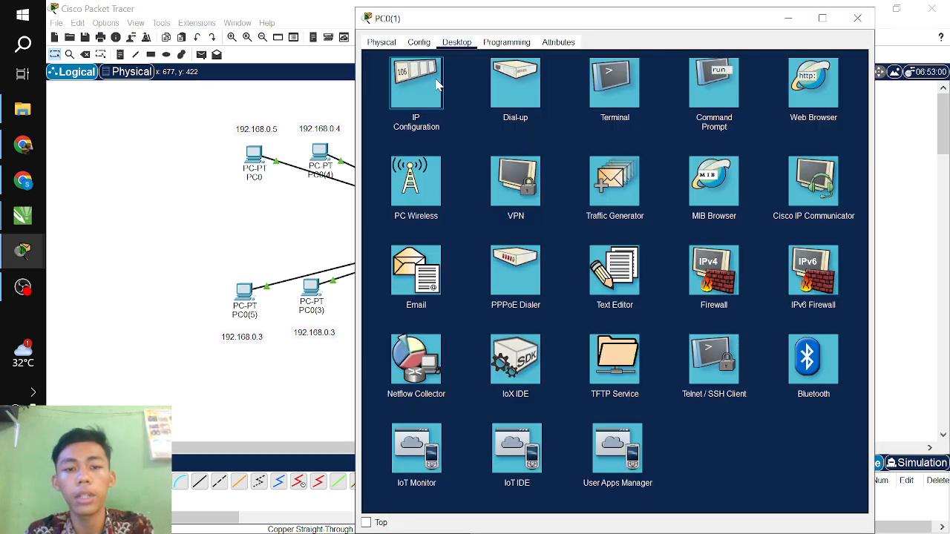
left_click(438, 84)
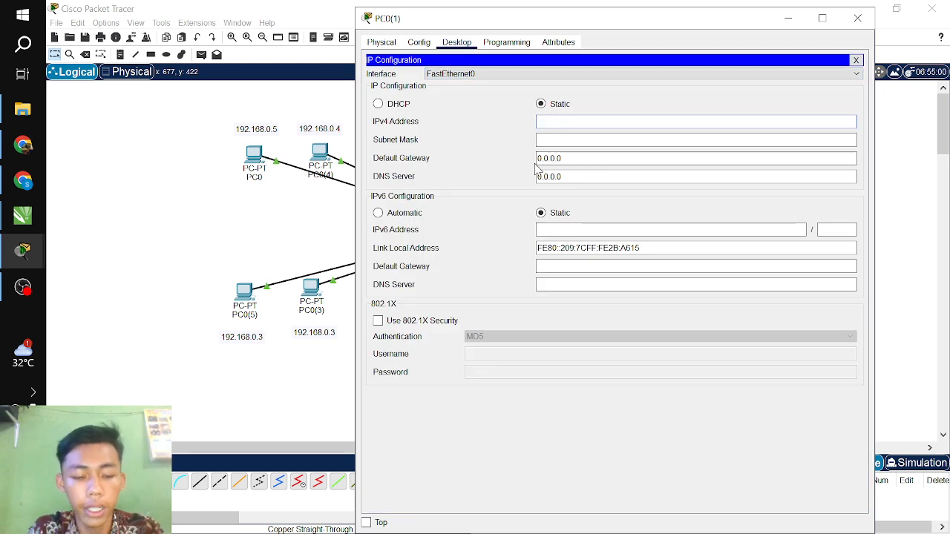
type("192.16")
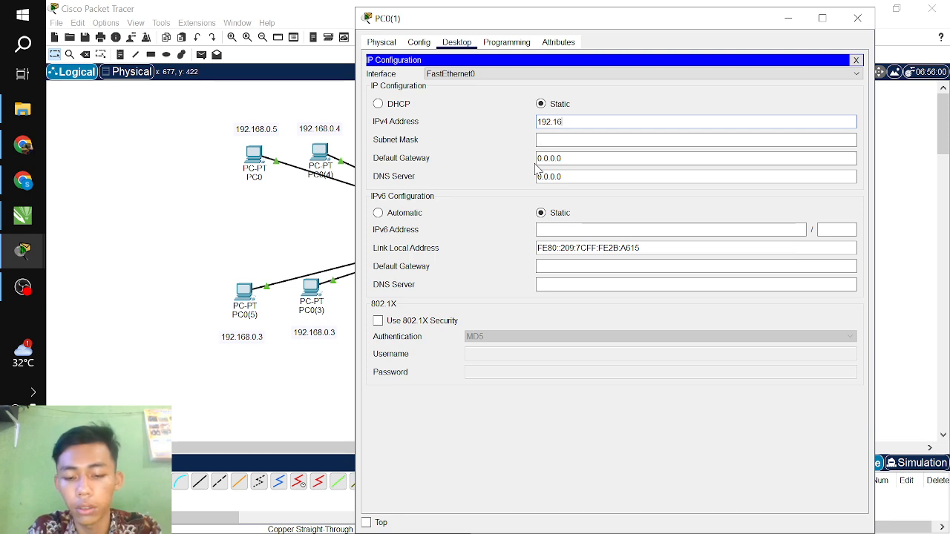
type("8.0")
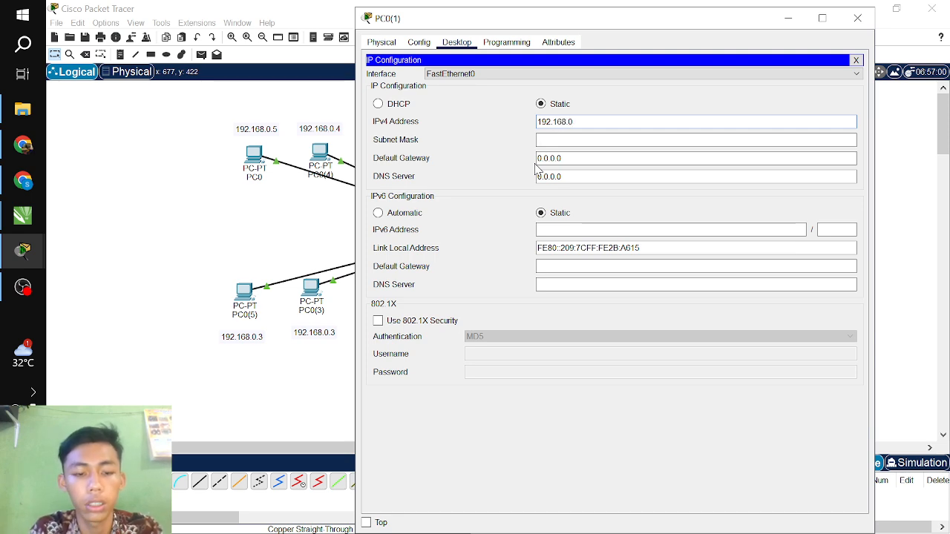
type(".6")
key("Tab")
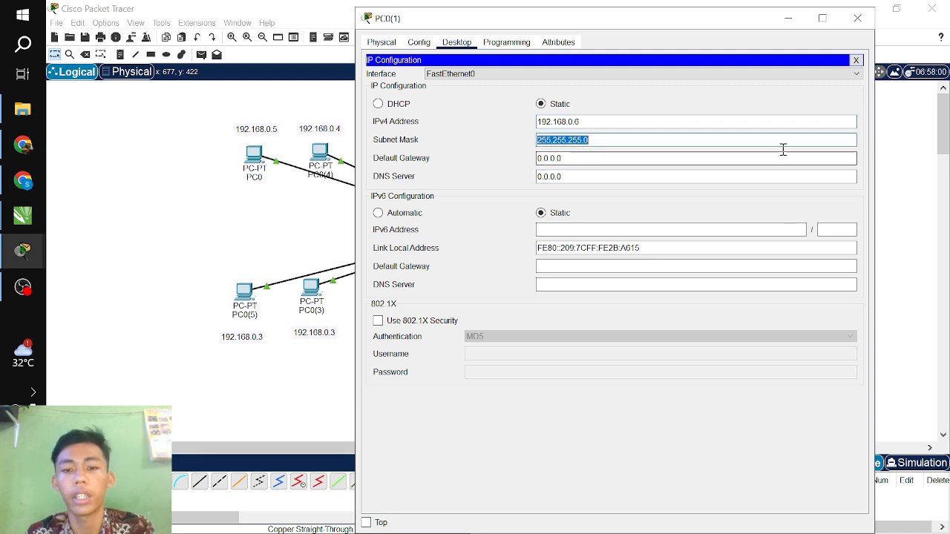
left_click(857, 17)
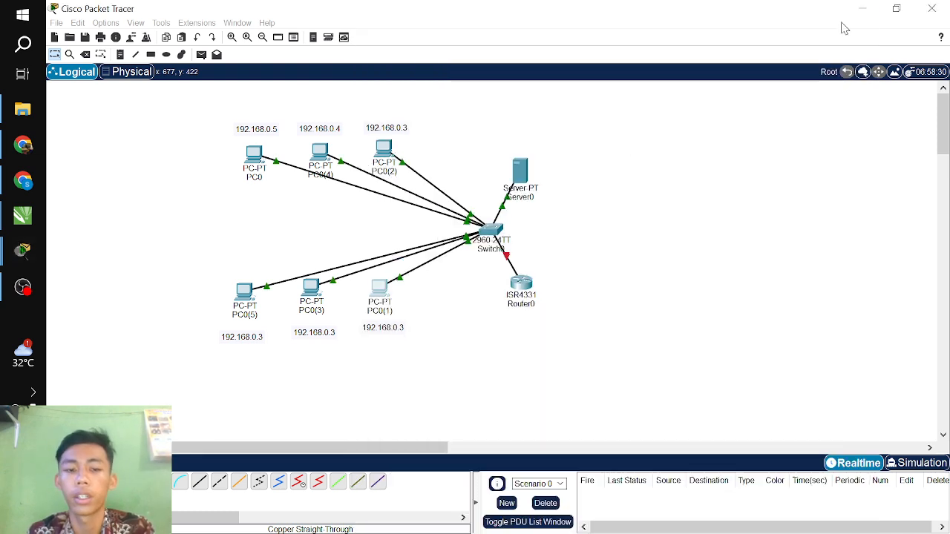
left_click(316, 288)
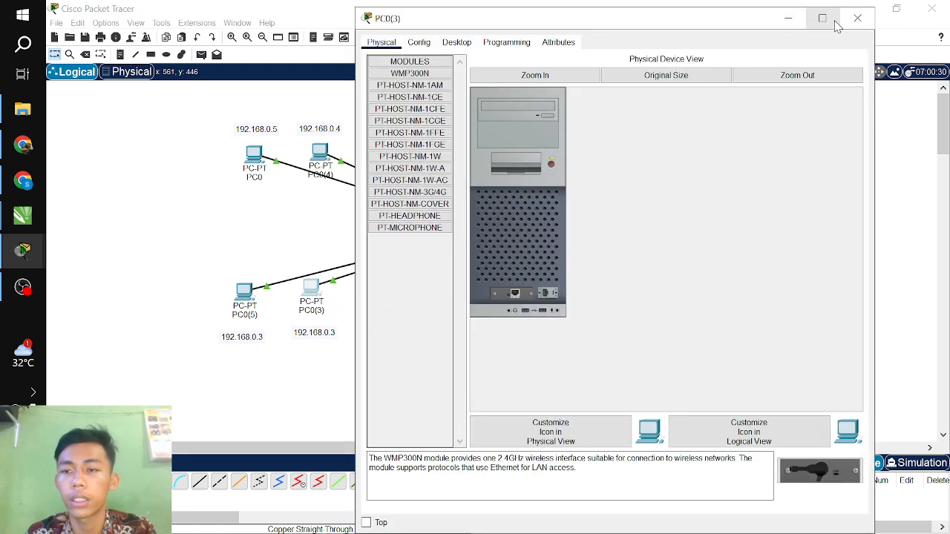
left_click(822, 18)
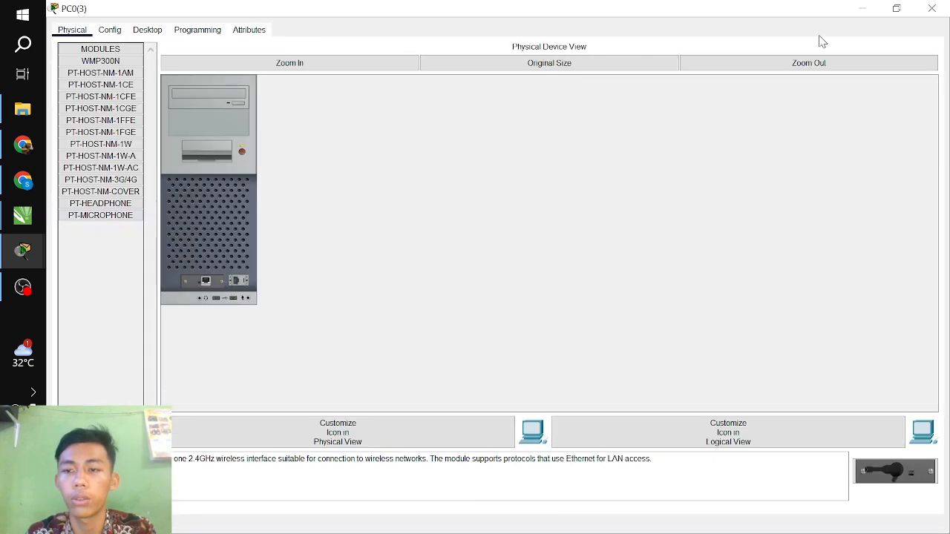
left_click(896, 8)
left_click(349, 283)
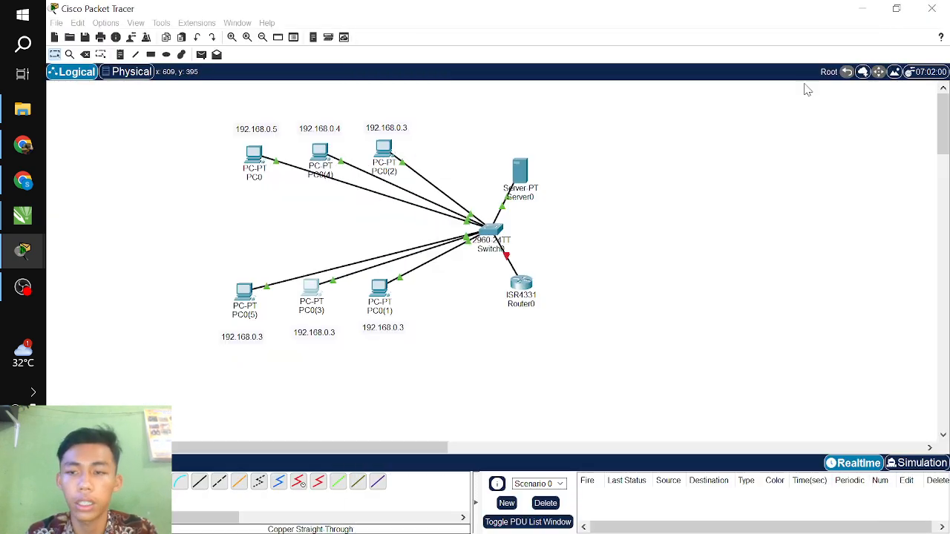
- Change the note below PC0(1) to 192.168.0.6
double_click(397, 330)
left_click(405, 327)
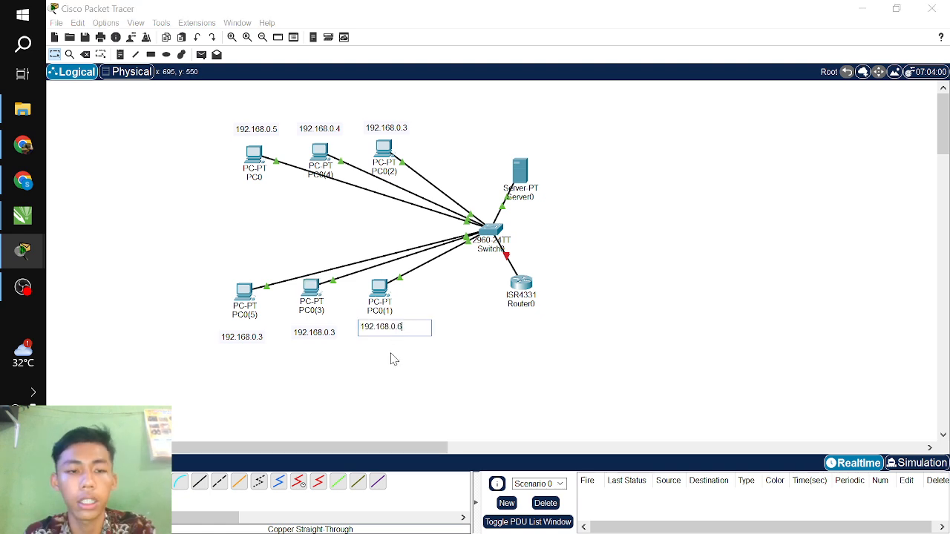
type("6")
left_click(607, 250)
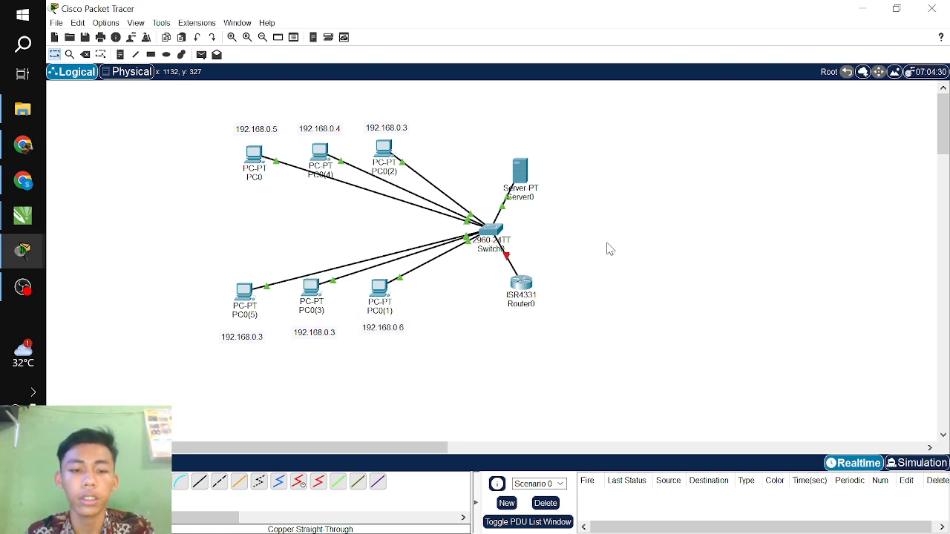
- Configure PC0(3) with the static IPv4 address 192.168.0.7 and subnet mask 255.255.255.0
left_click(325, 298)
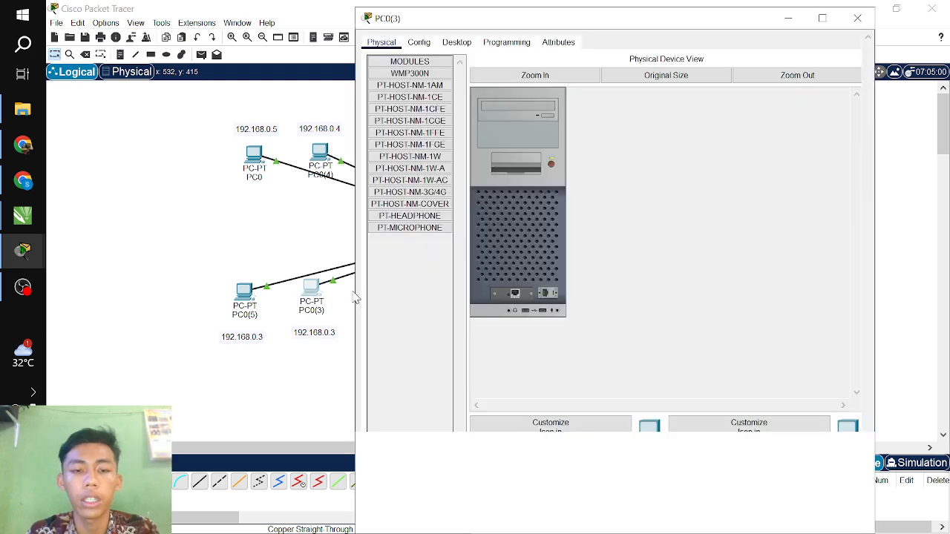
left_click(456, 42)
left_click(437, 88)
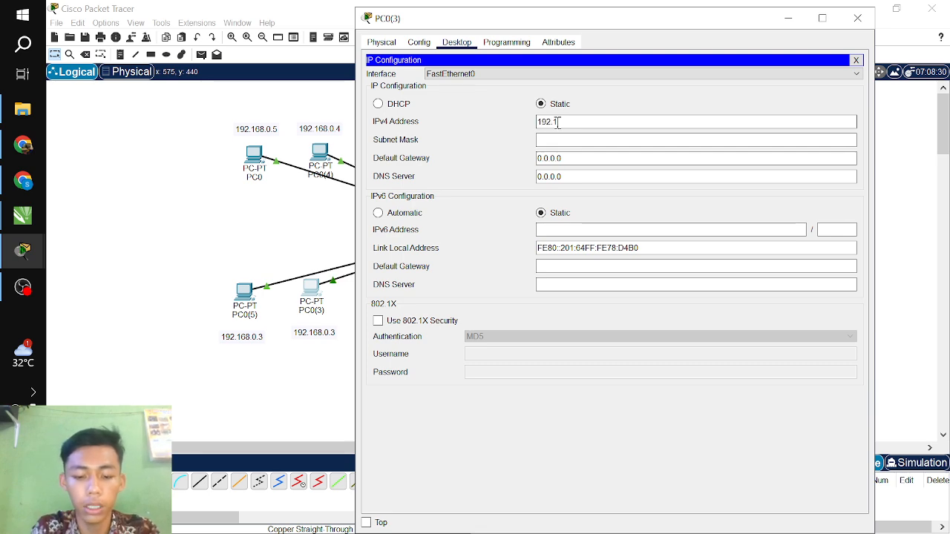
type("192.158.0.7")
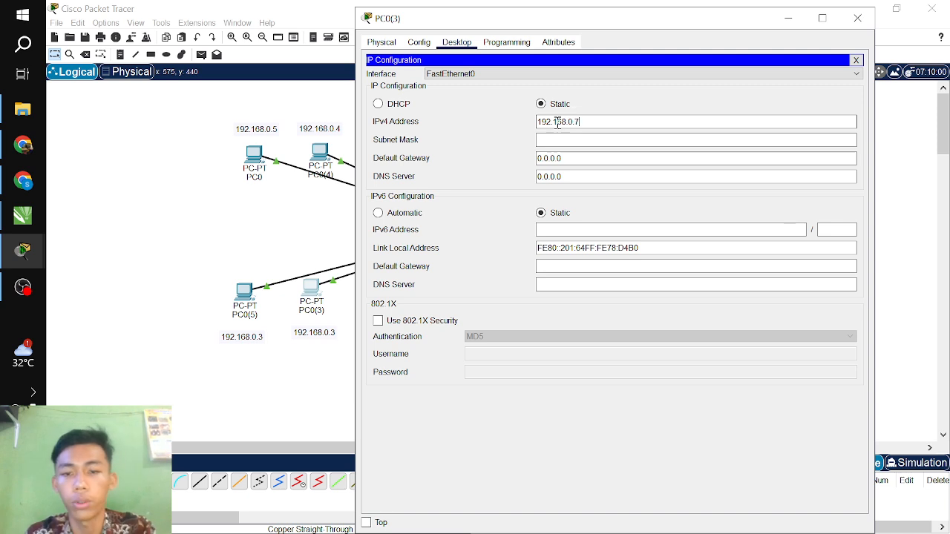
key("Tab")
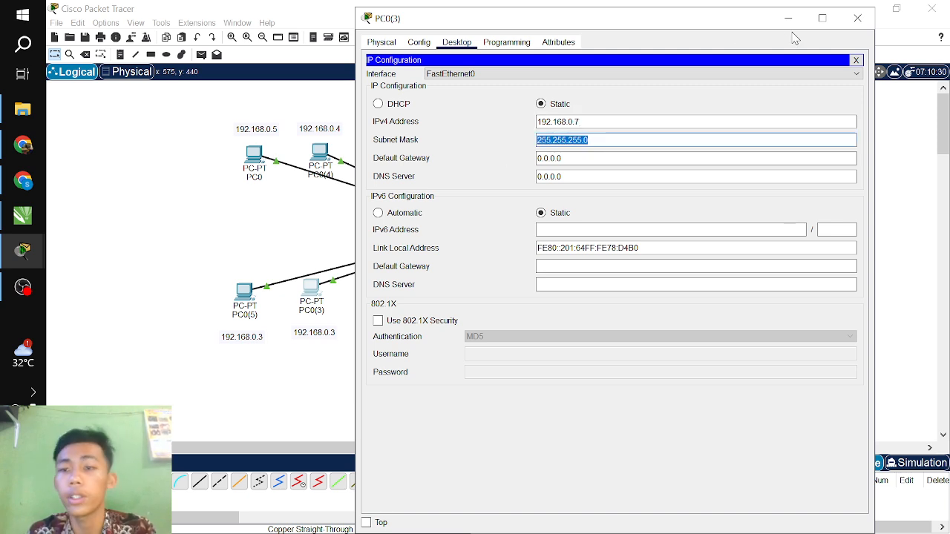
left_click(857, 18)
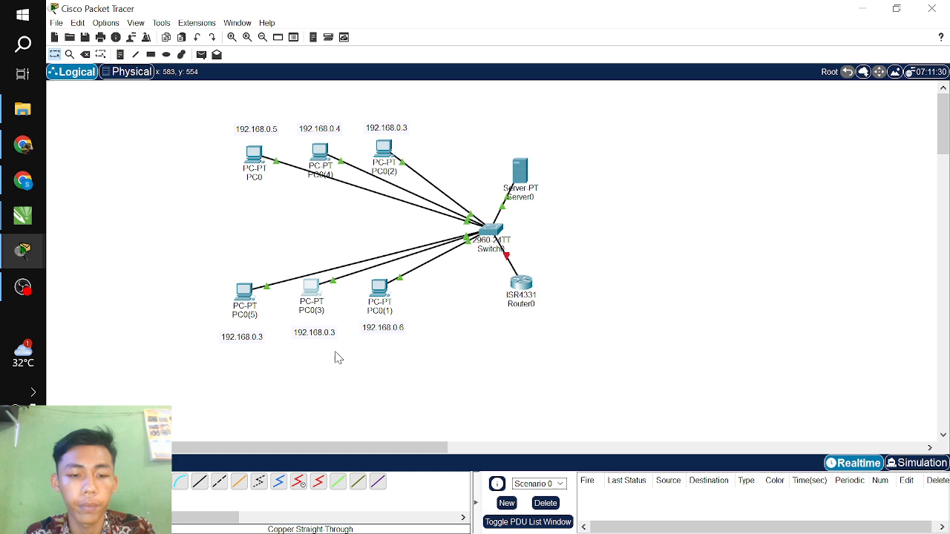
- Change the note below PC0(3) to 192.168.0.7
double_click(332, 336)
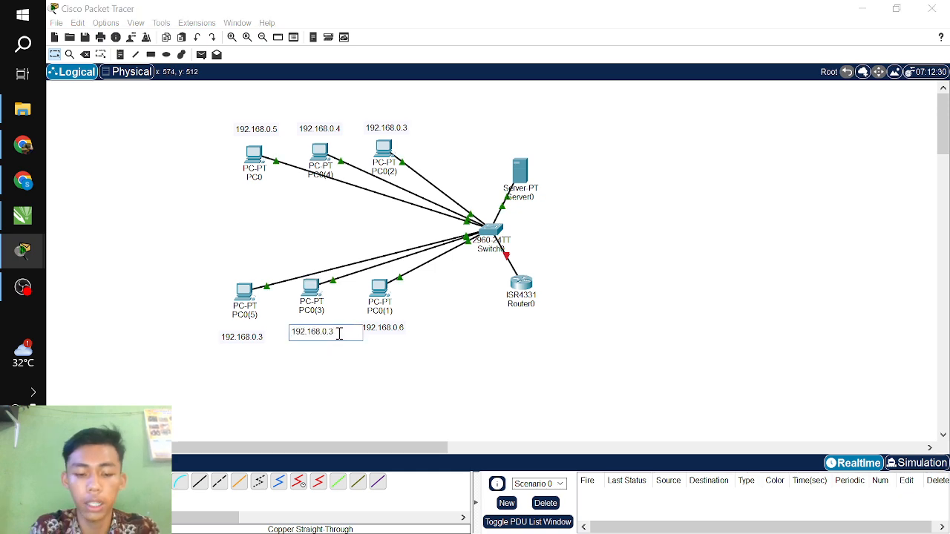
type("7")
left_click(240, 298)
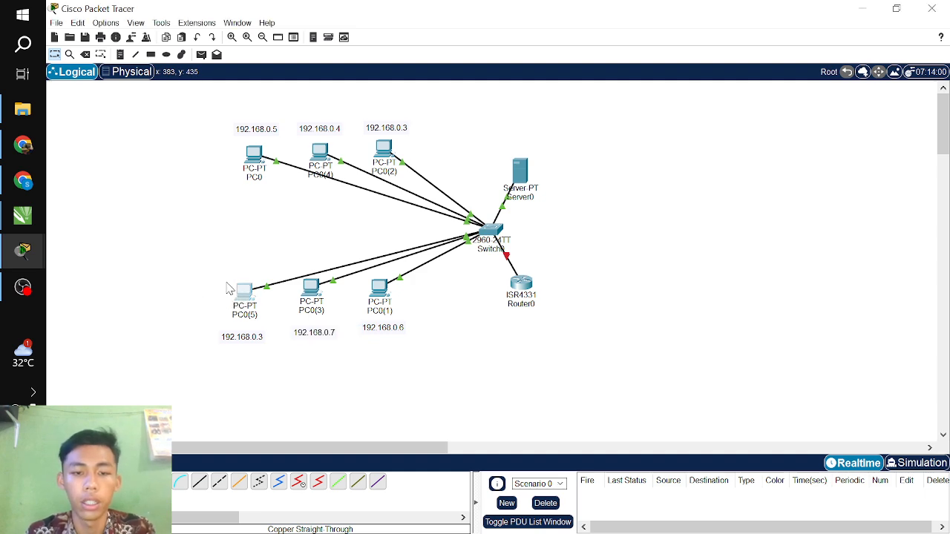
- Configure PC0(5) with the static IPv4 address 192.168.0.8 and subnet mask 255.255.255.0
double_click(233, 291)
left_click(457, 43)
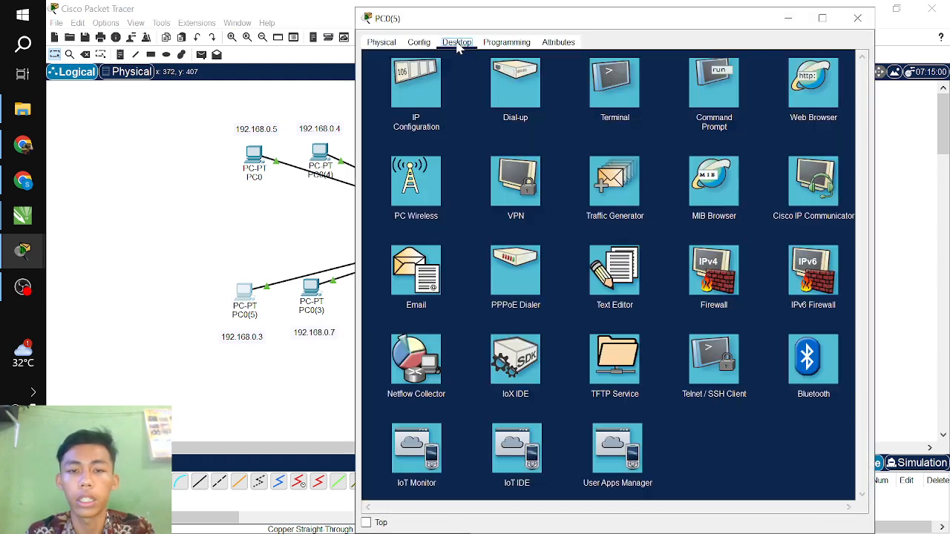
left_click(429, 81)
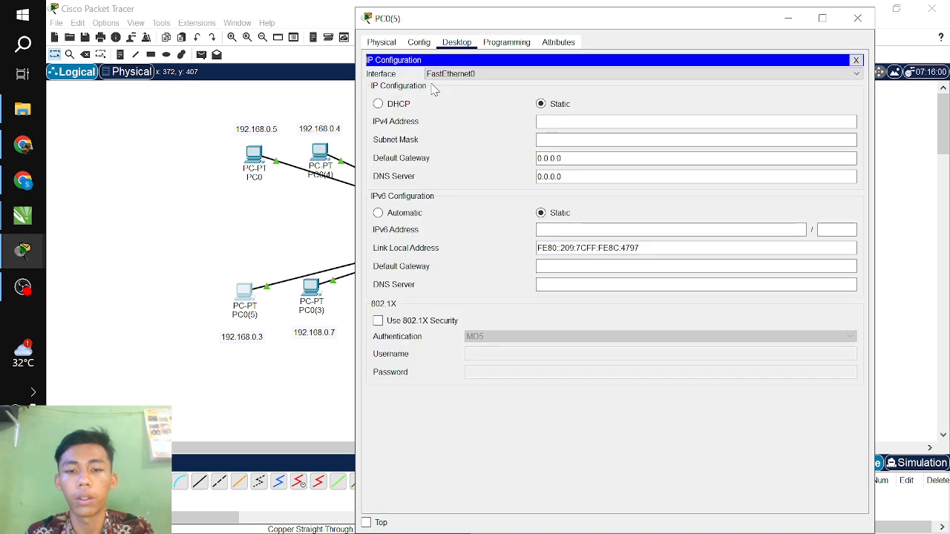
left_click(568, 120)
type("192.")
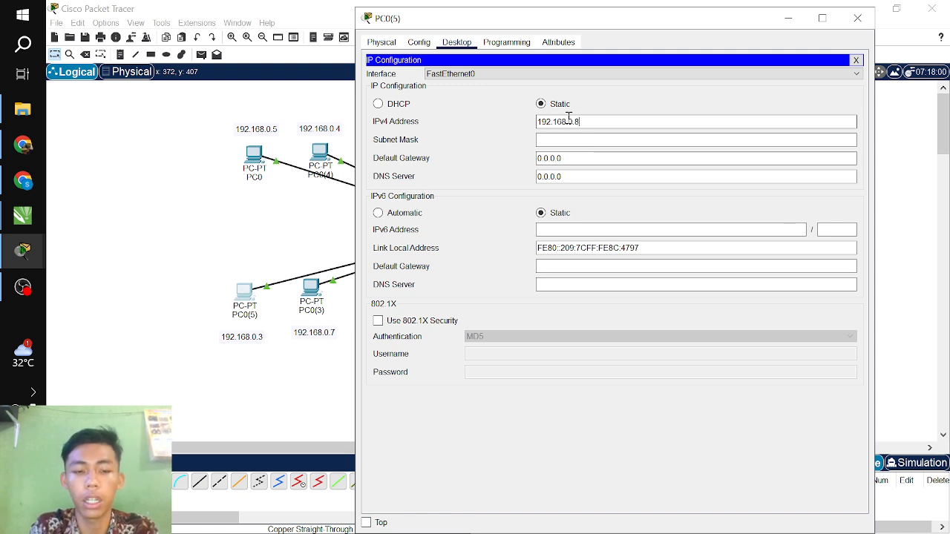
type("168.0.8")
key("Tab")
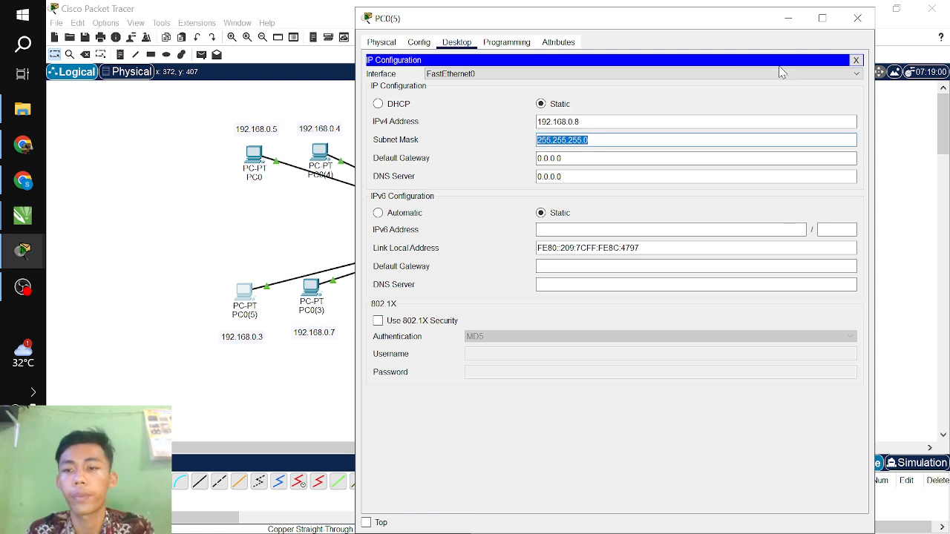
left_click(855, 19)
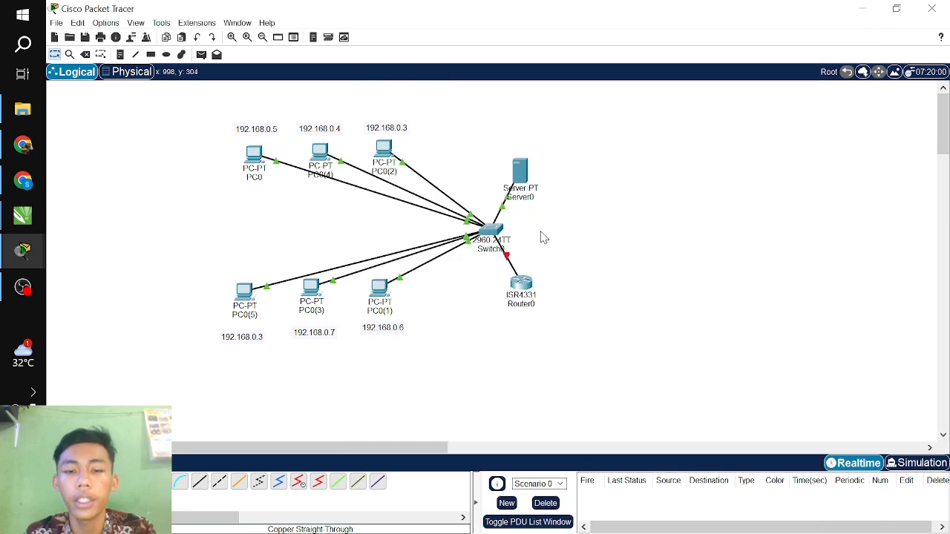
- Paste two more copies of the 192.168.0.3 note and place them above Server0 and below Router0
left_click_drag(361, 112, 532, 149)
key("ctrl+v")
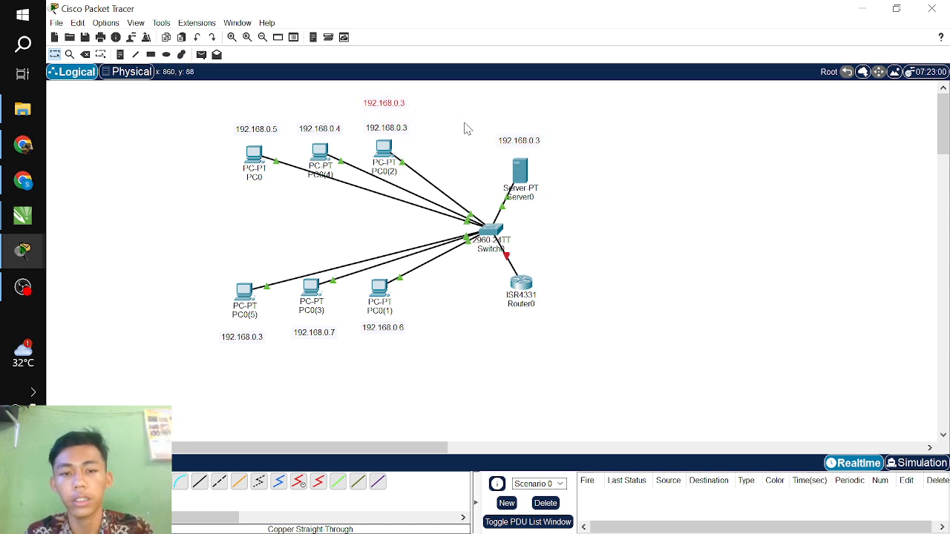
left_click_drag(388, 104, 556, 329)
left_click_drag(523, 322, 528, 323)
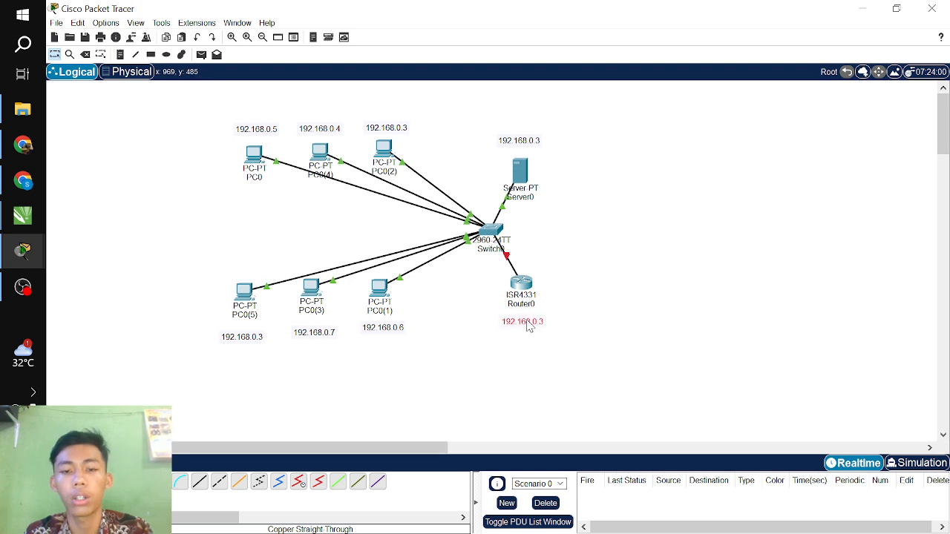
- Configure Server0 with the static IPv4 address 192.168.0.2 and subnet mask 255.255.255.0
left_click(516, 173)
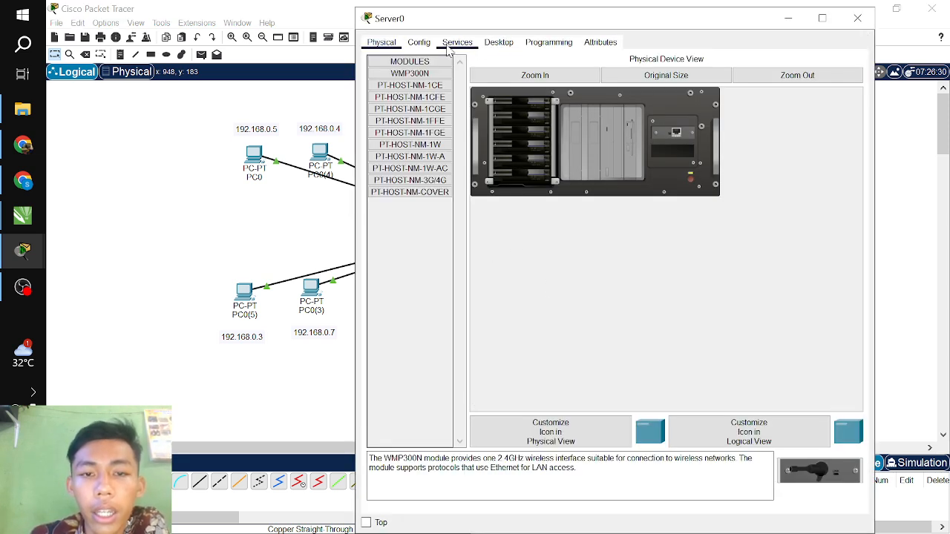
left_click(418, 43)
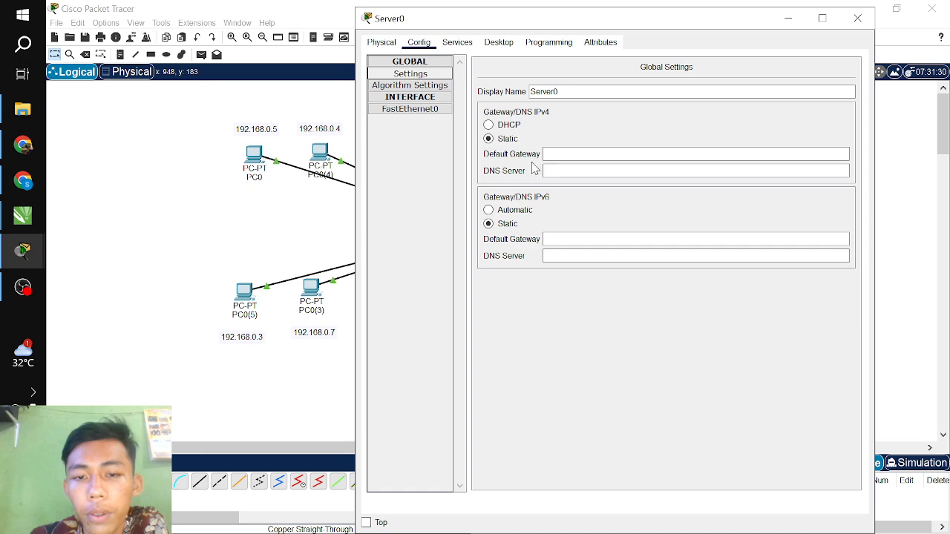
left_click(468, 43)
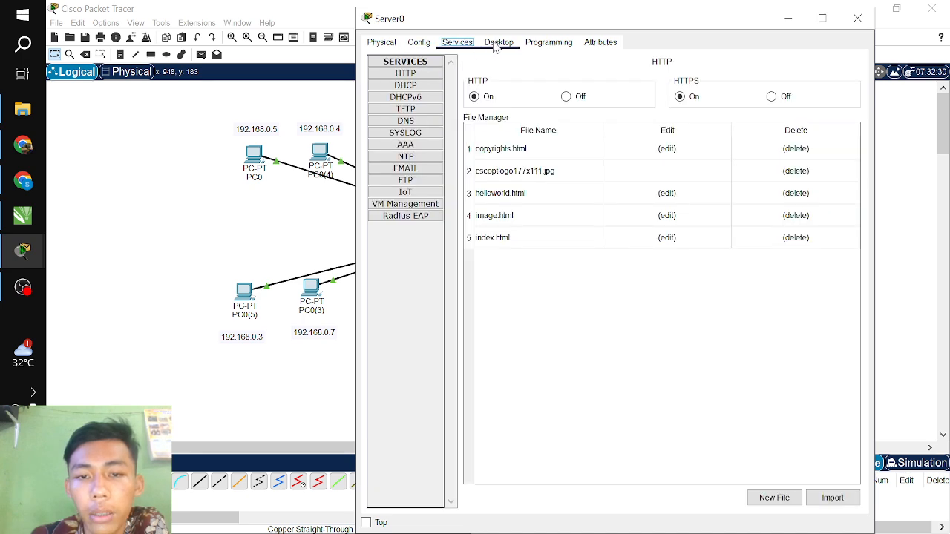
left_click(497, 43)
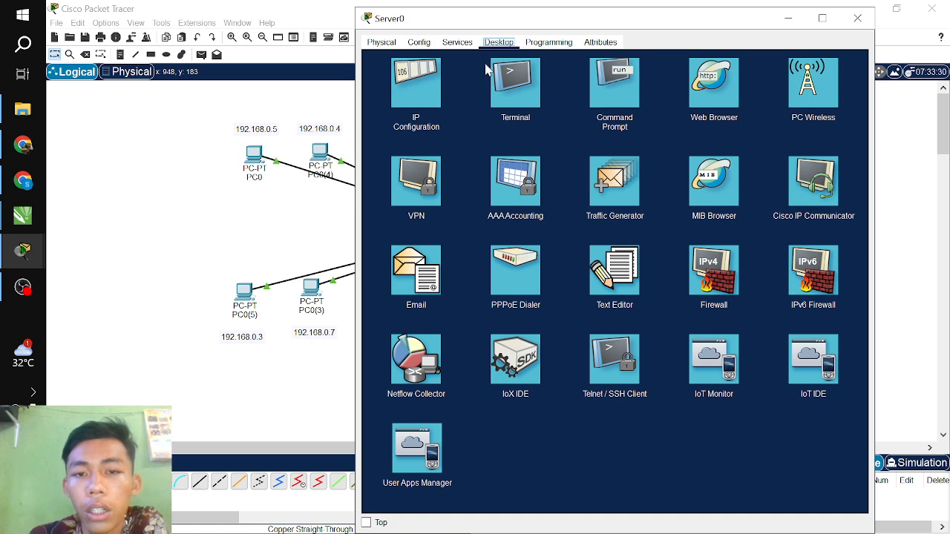
left_click(418, 83)
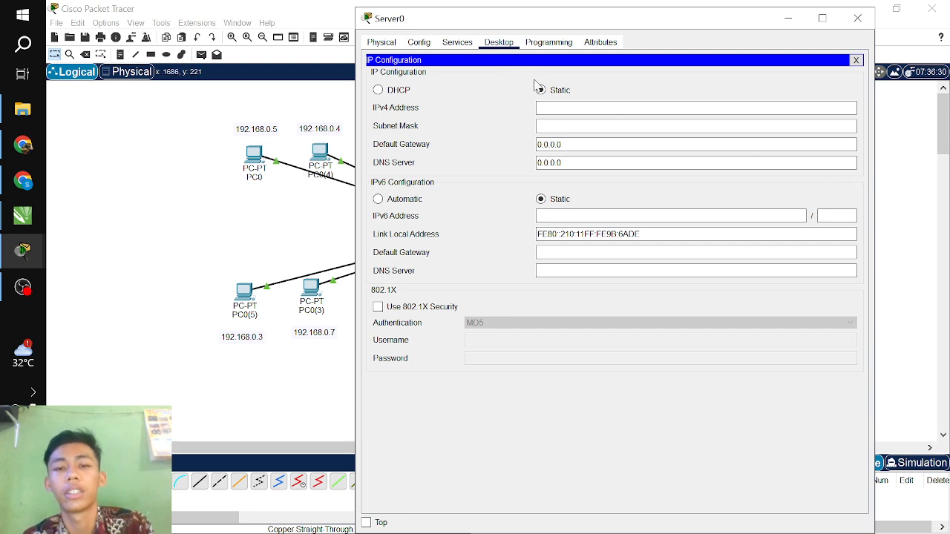
left_click(573, 111)
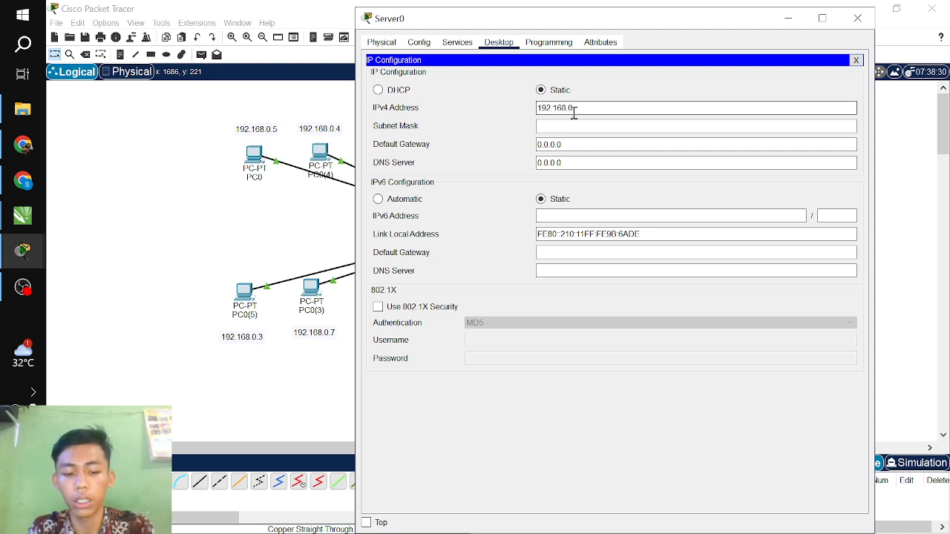
key("Tab")
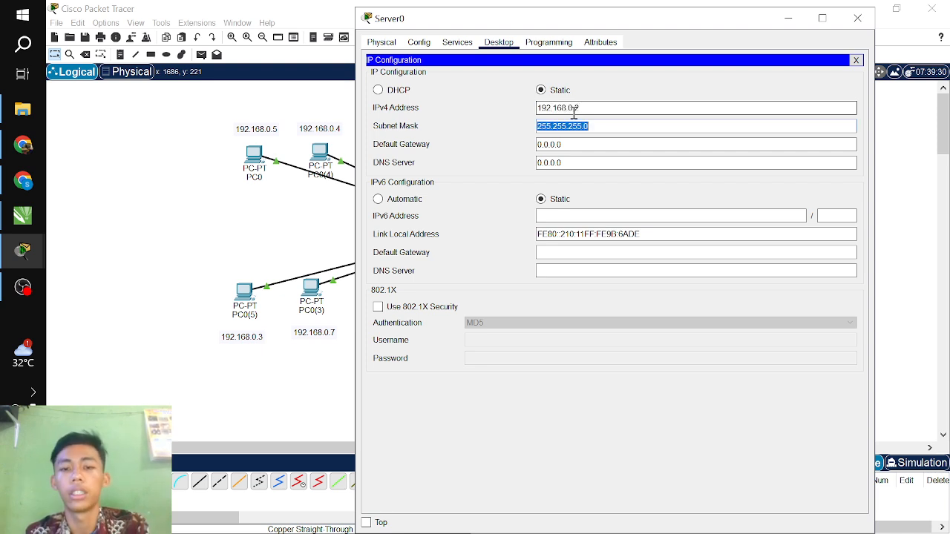
left_click(857, 18)
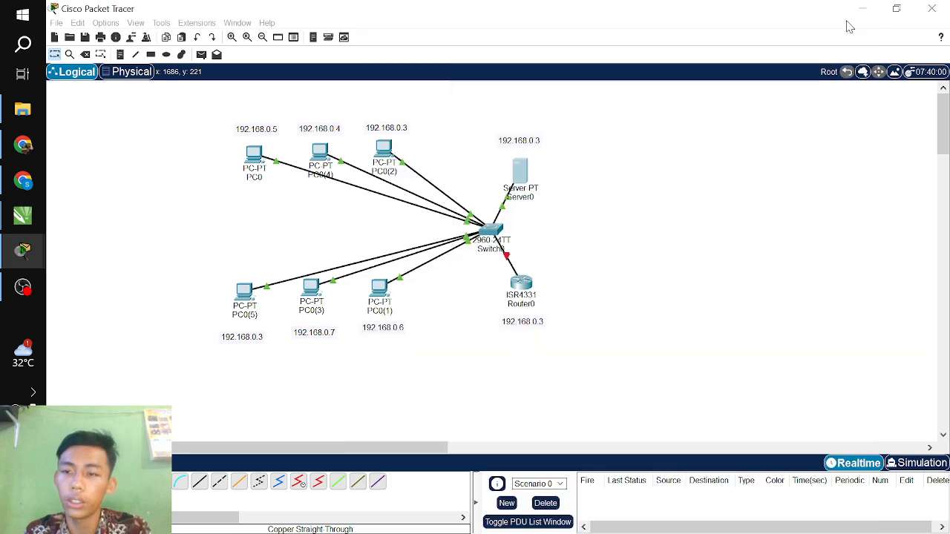
- Turn on Router0's GigabitEthernet0/0/0 port and assign it the IPv4 address 192.168.0.1
left_click(527, 282)
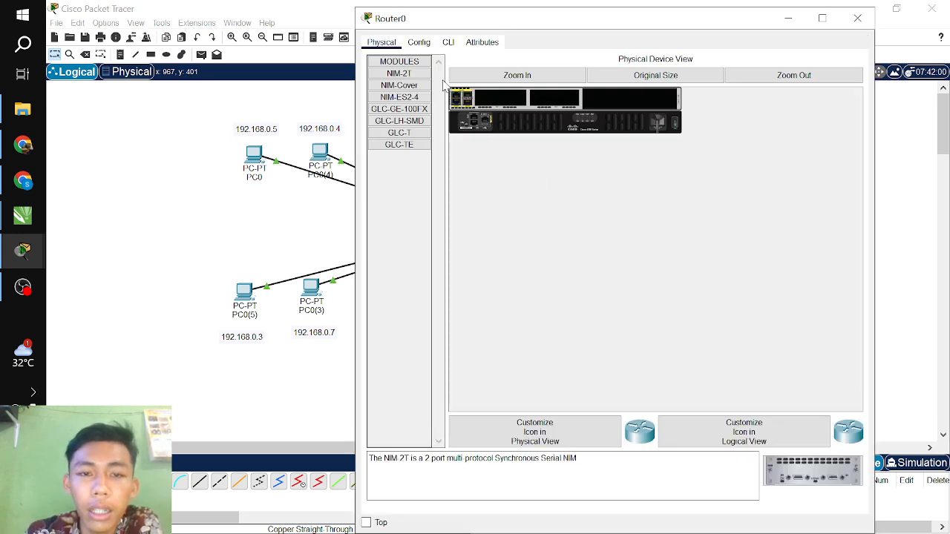
left_click(419, 44)
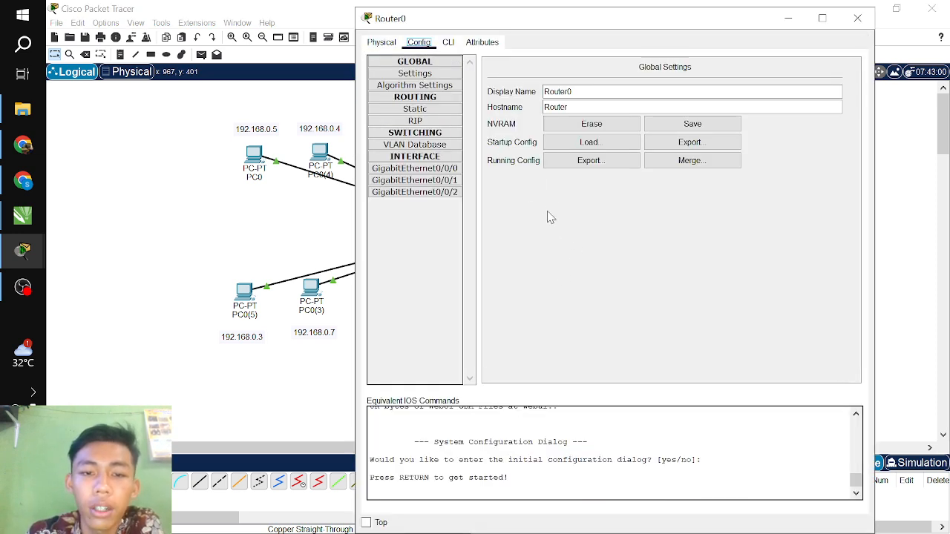
left_click(453, 169)
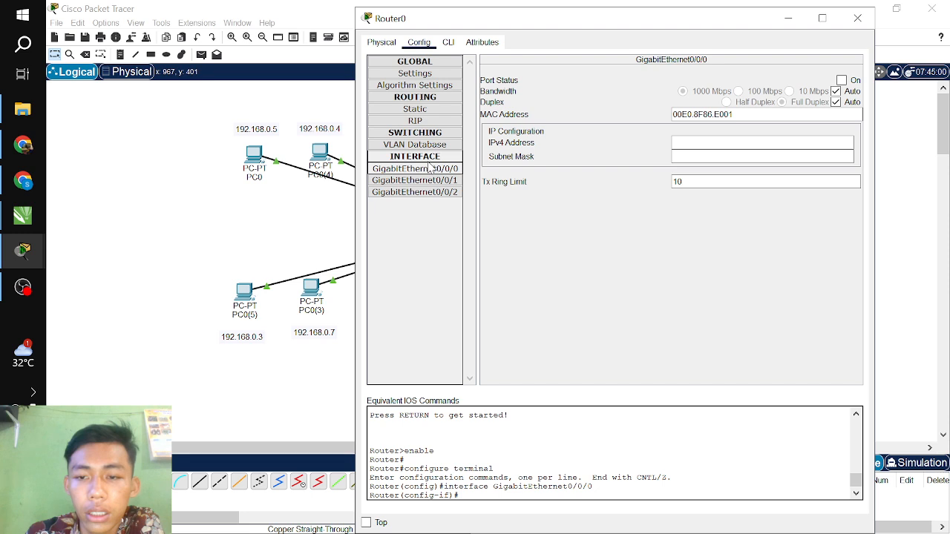
left_click(841, 81)
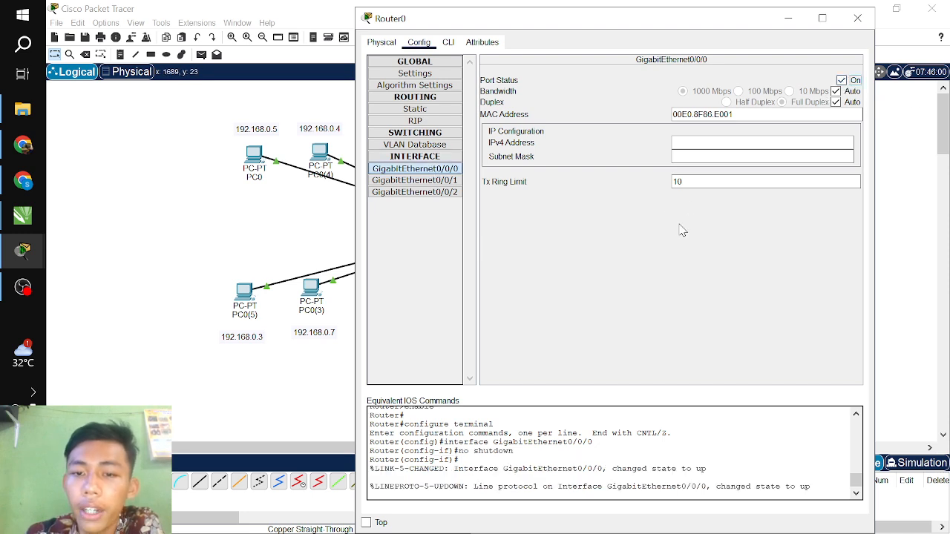
left_click(695, 140)
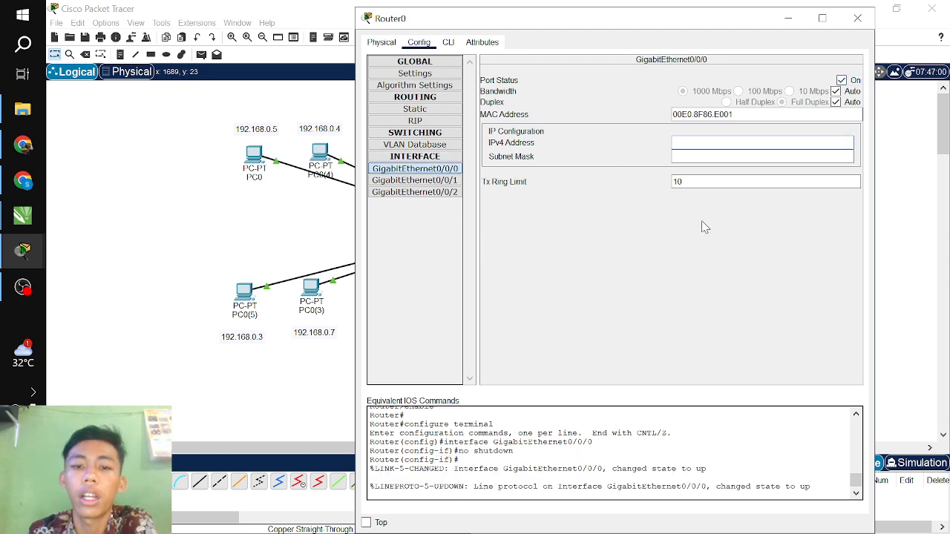
type("19")
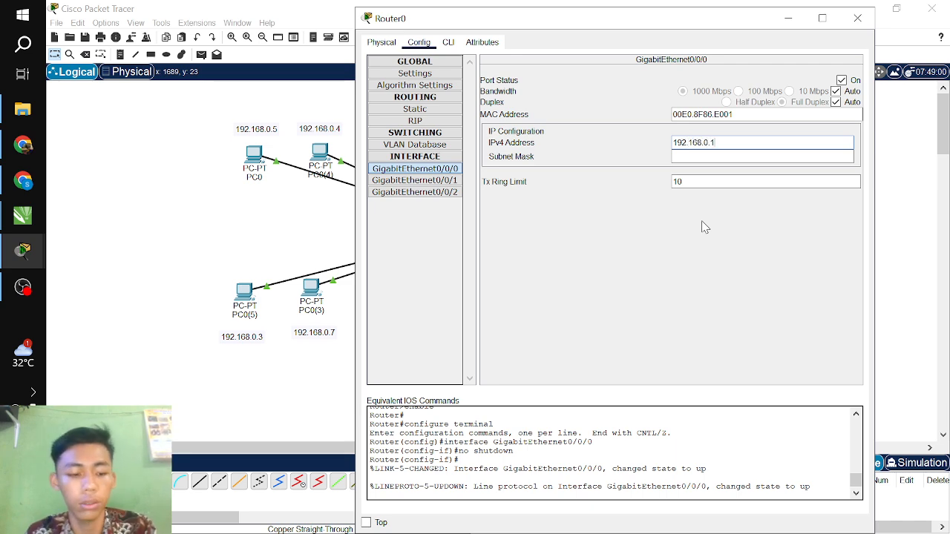
type("2.168.0.1")
key("Tab")
left_click(854, 20)
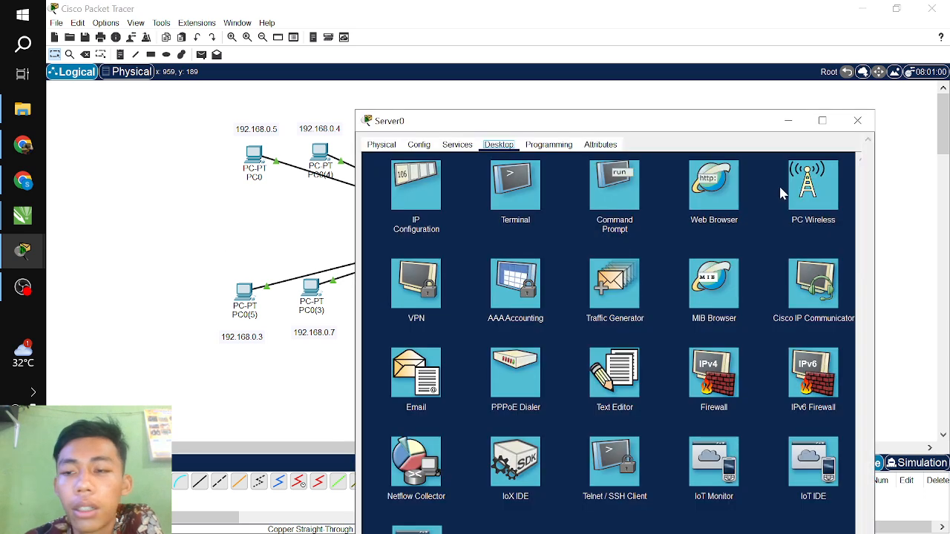
- Change the note above Server0 to 192.168.0.2 and the note below Router0 to 192.168.0.1
left_click(859, 121)
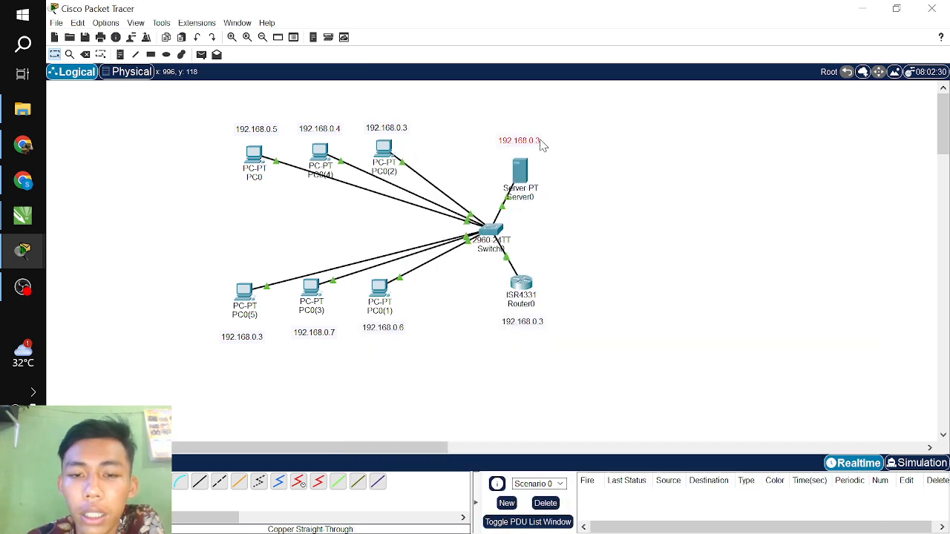
double_click(535, 141)
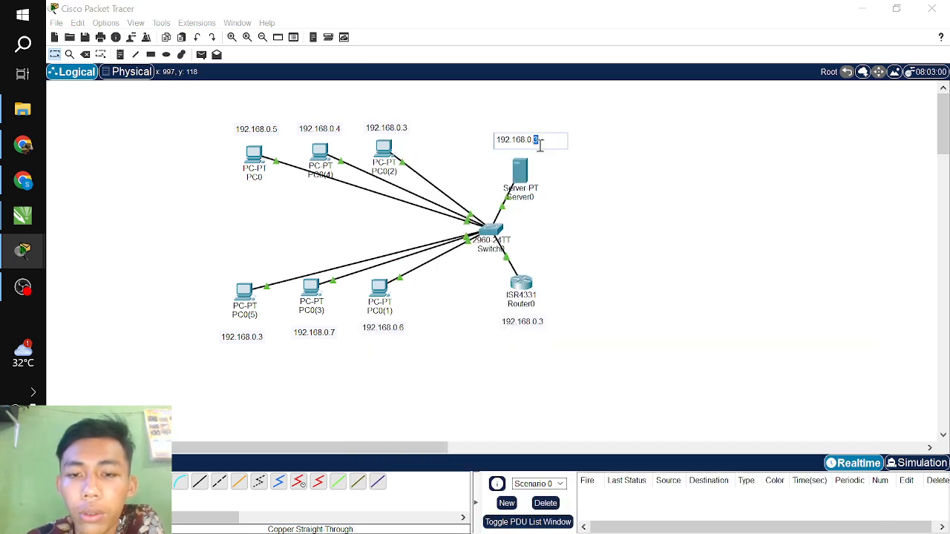
type("2")
double_click(540, 322)
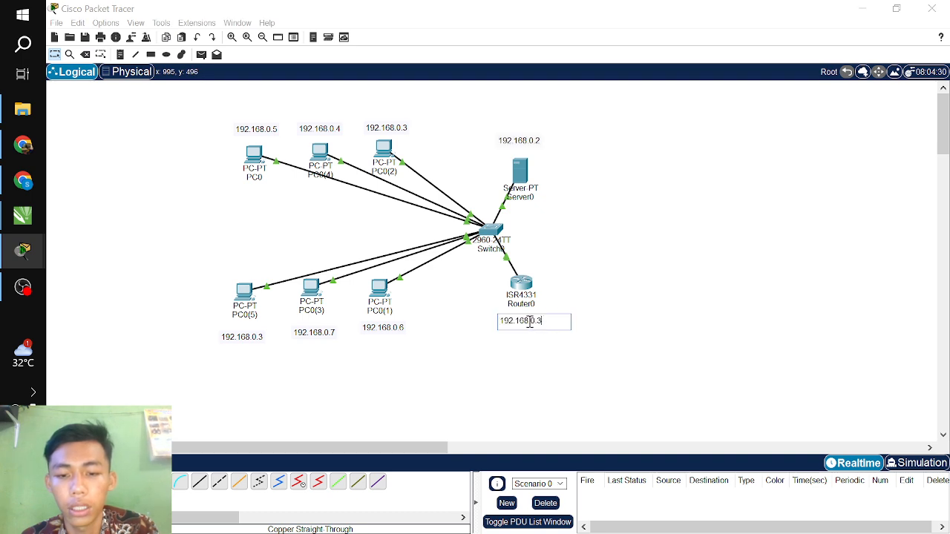
type("1")
left_click(593, 310)
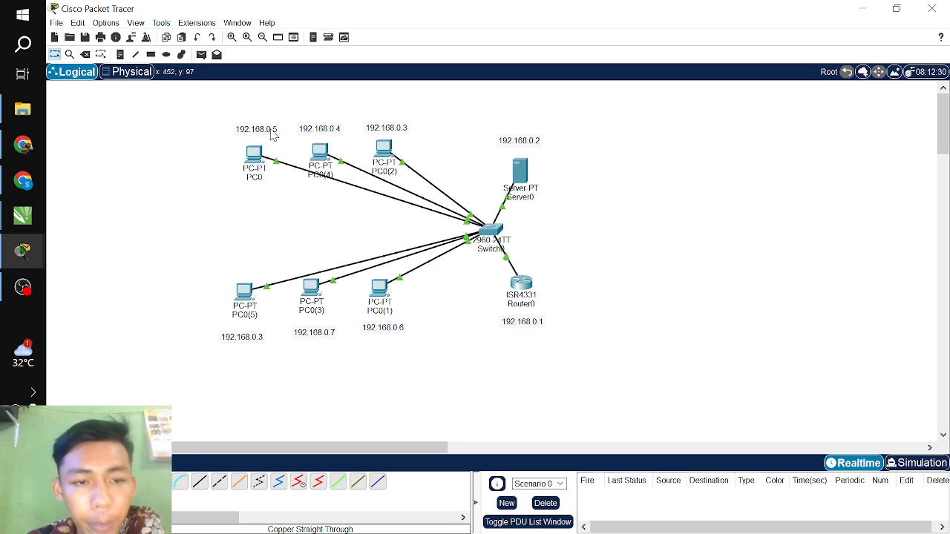
- Ping PC0 at 192.168.0.5 from Server0's command prompt and examine the replies
left_click(517, 165)
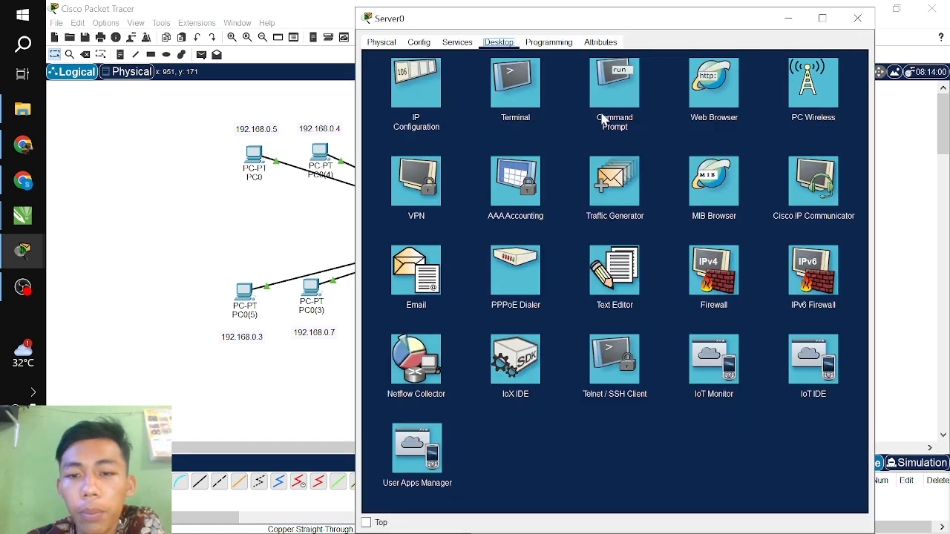
left_click(608, 92)
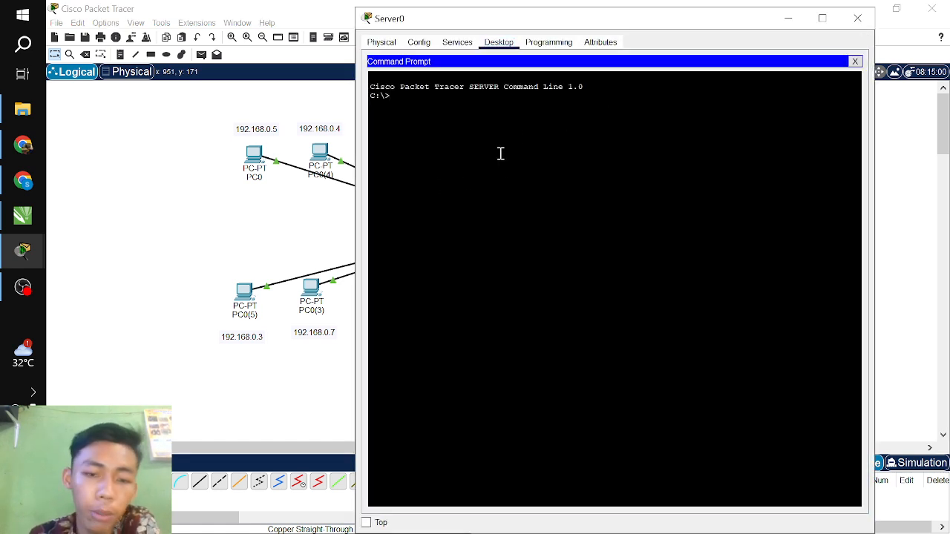
type("ping 192.168")
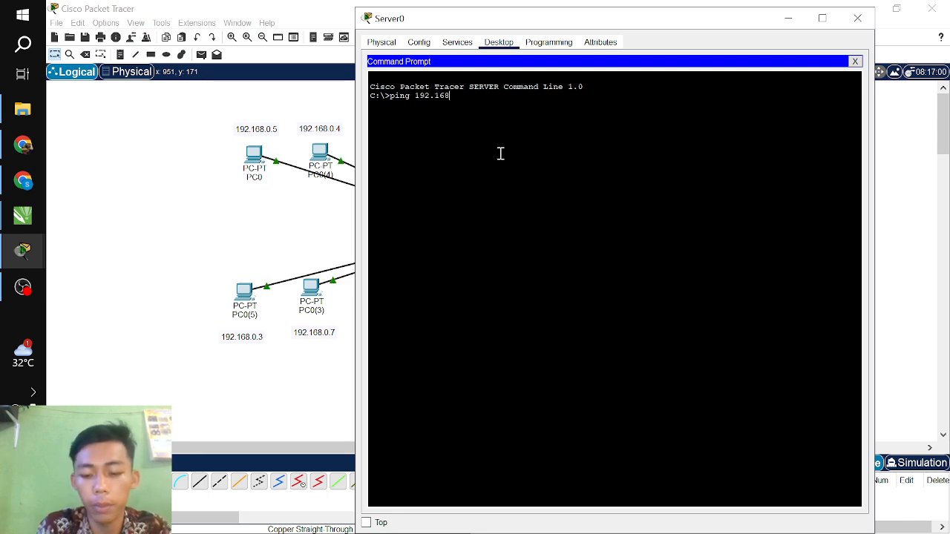
type(".0.")
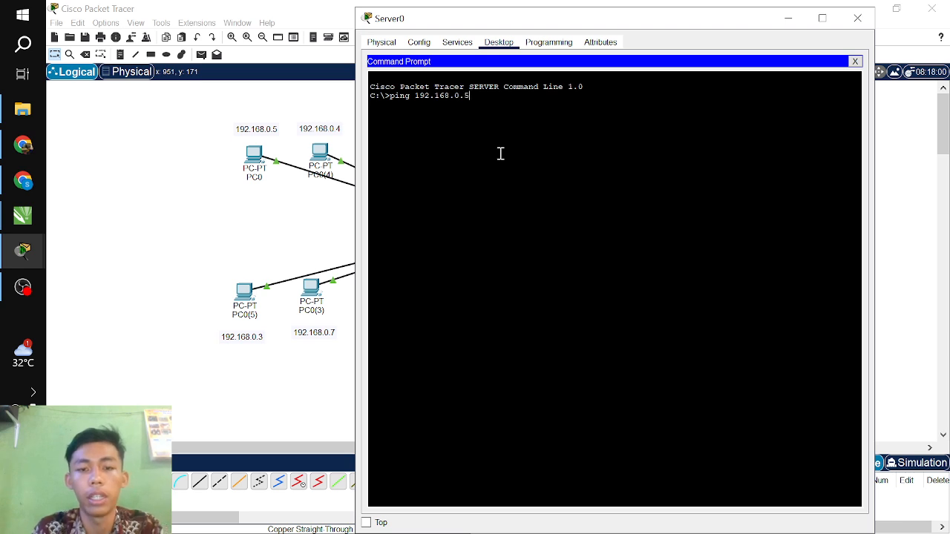
type("5")
key("Return")
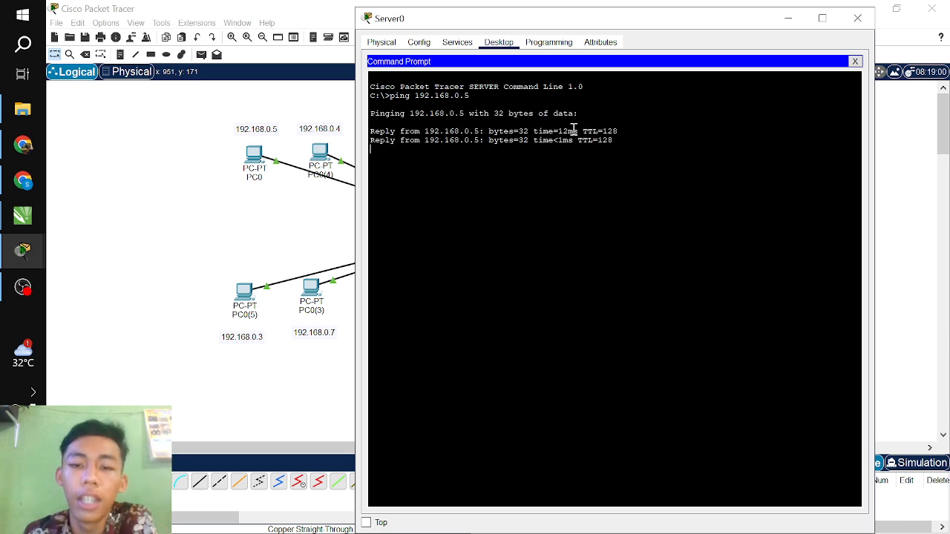
left_click_drag(584, 132, 605, 142)
left_click(605, 141)
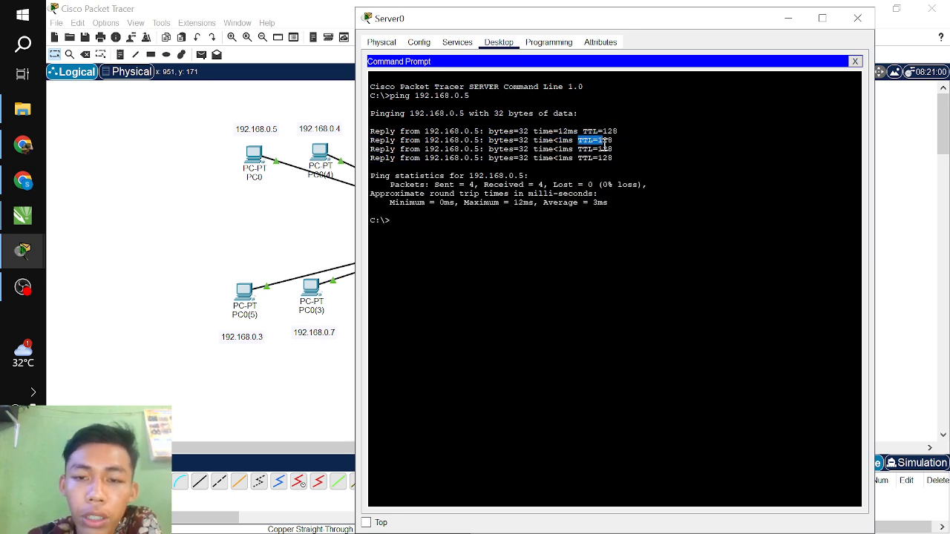
left_click(594, 151)
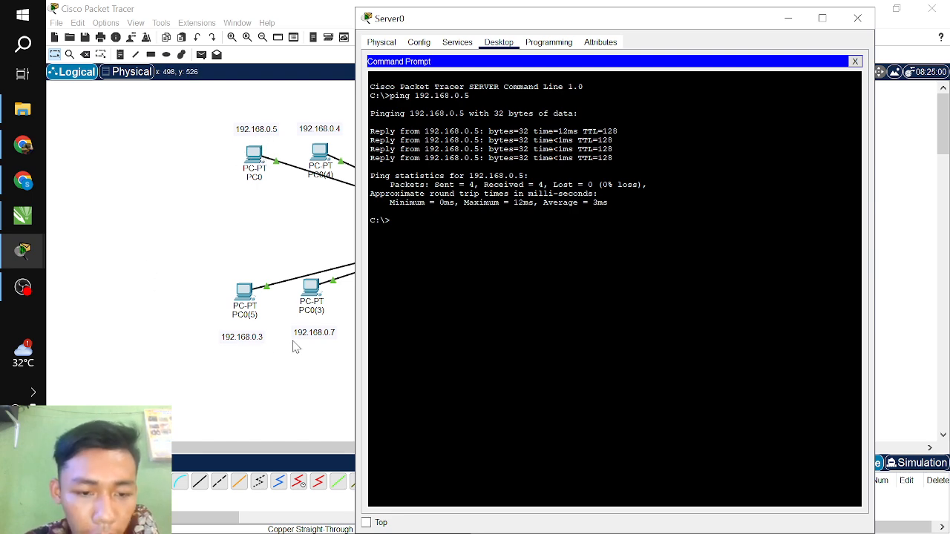
- Change the note below PC0(5) to 192.168.0.8 and check it against that PC's IP configuration
left_click(789, 22)
double_click(260, 337)
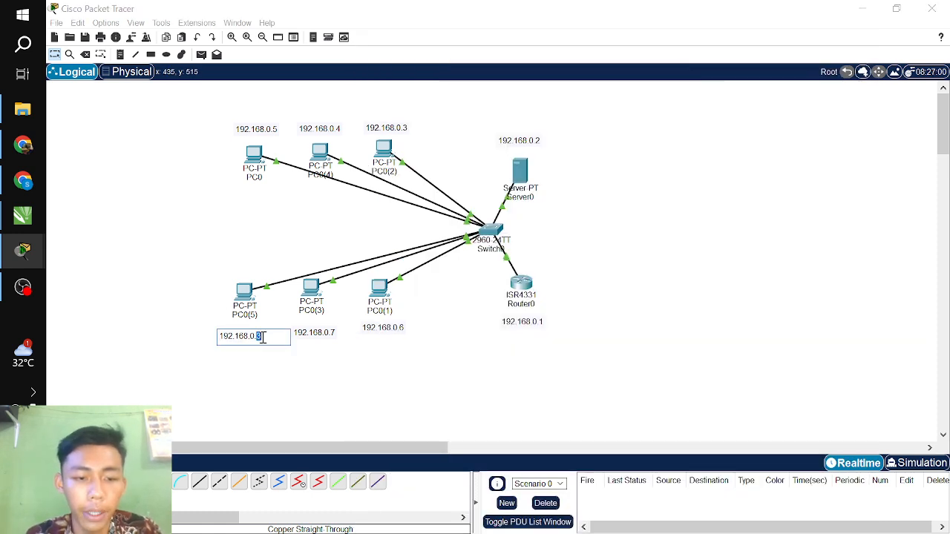
left_click(244, 249)
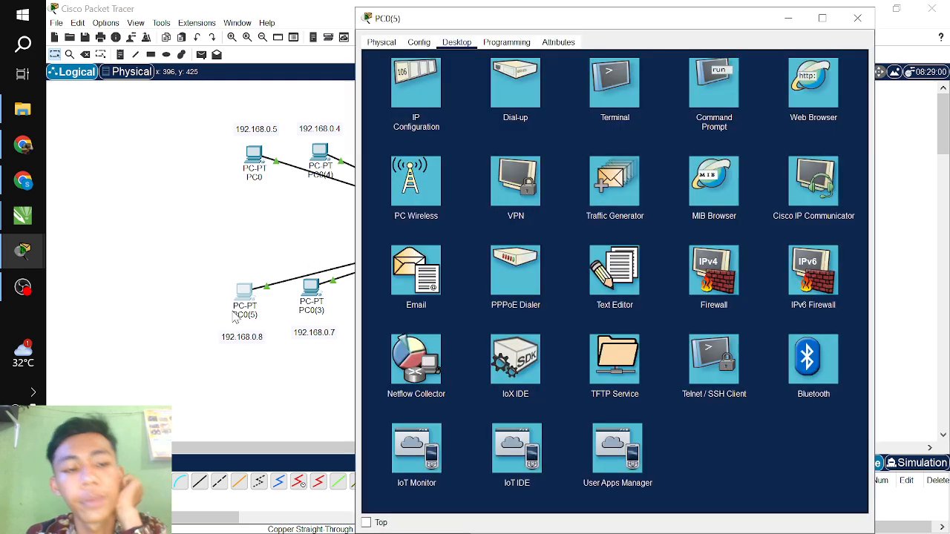
left_click(400, 102)
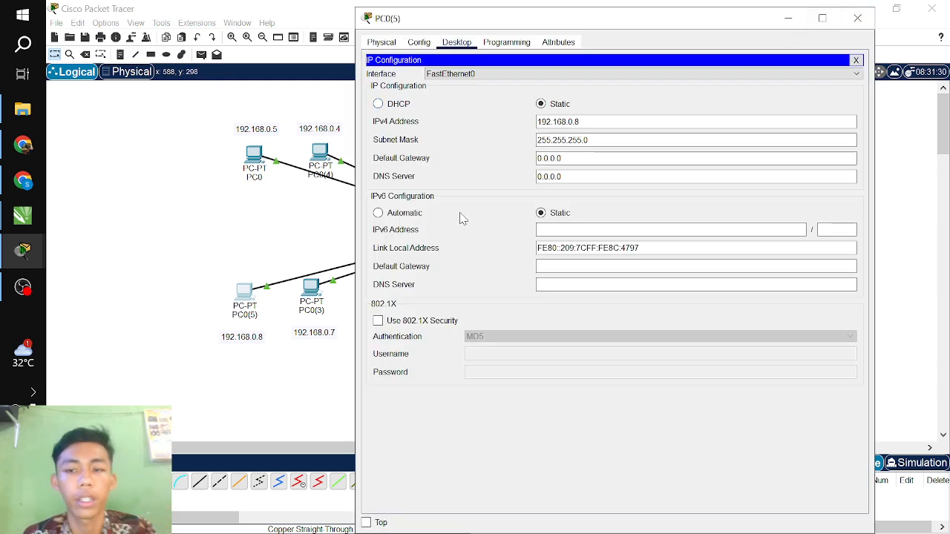
left_click(858, 20)
- Ping PC0(5) at 192.168.0.8 and Router0 at 192.168.0.1 from Server0's command prompt
key("super+Tab")
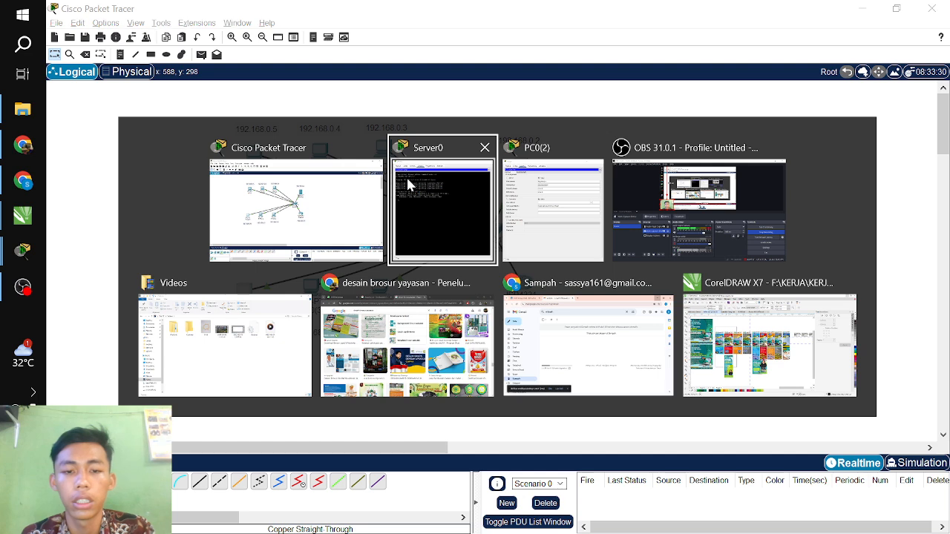
left_click(406, 185)
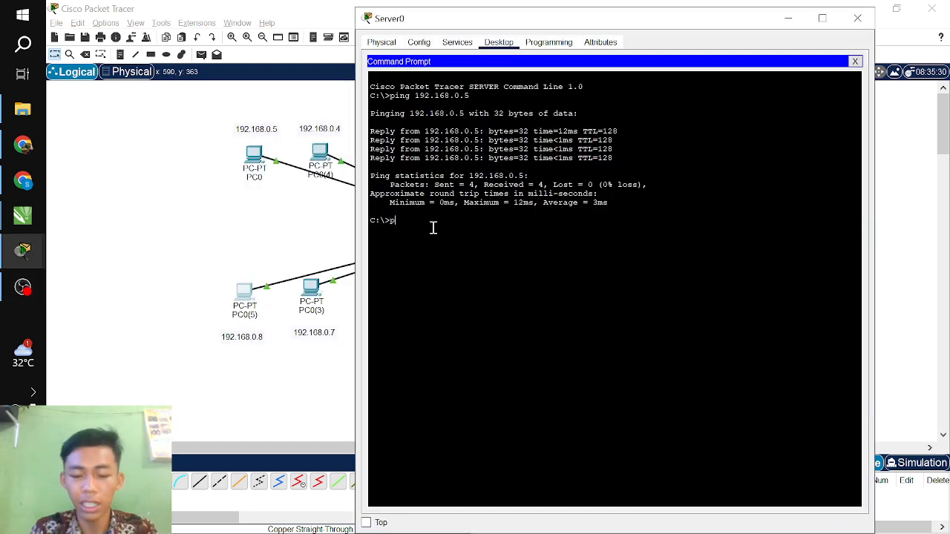
type("ping 192")
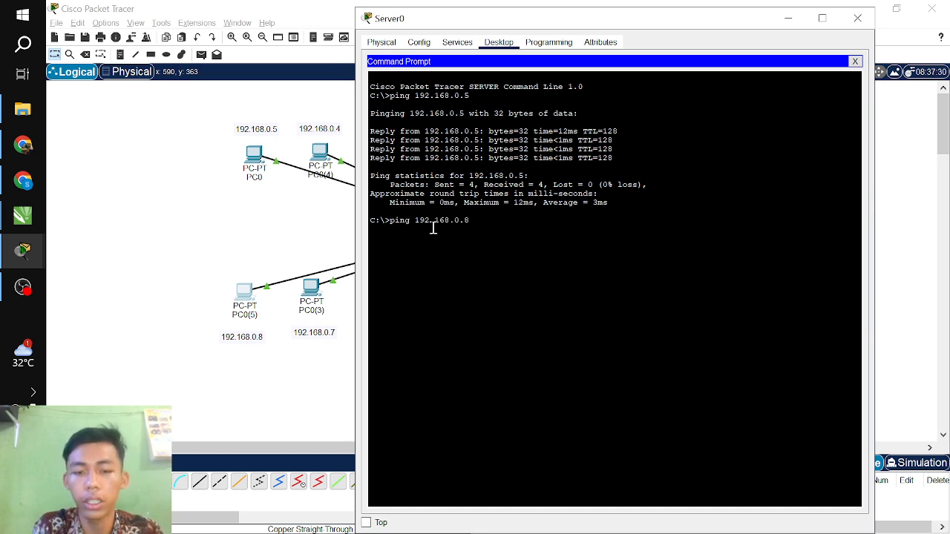
type(".168.0.8")
key("Return")
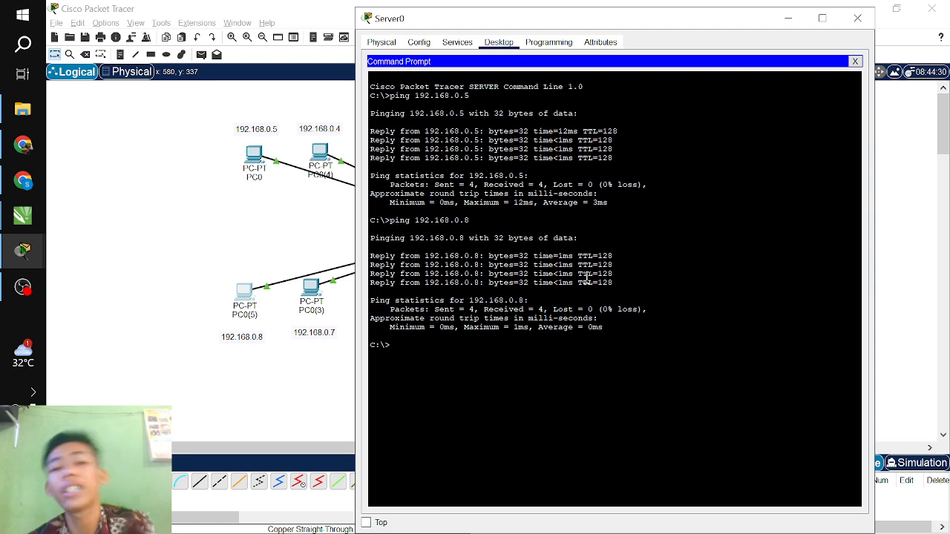
type("ing 192.168.0.1")
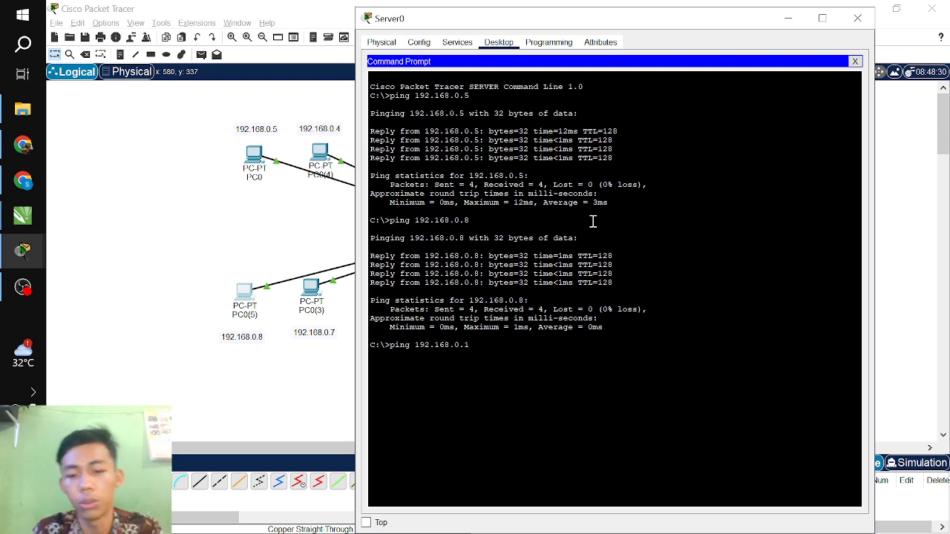
key("Return")
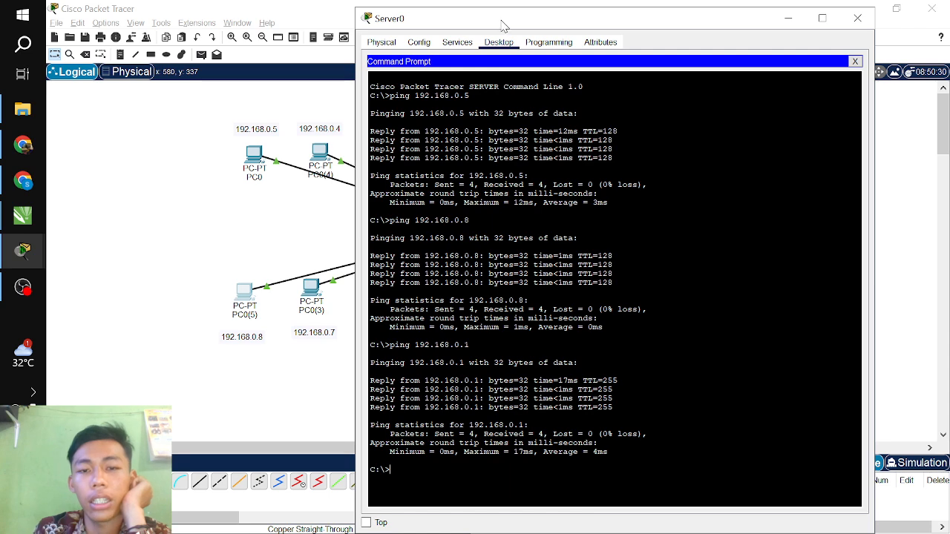
- Arrange the Server0 command prompt as a narrow window beside the network topology, keeping all the labelled devices in view
left_click_drag(502, 25, 550, 23)
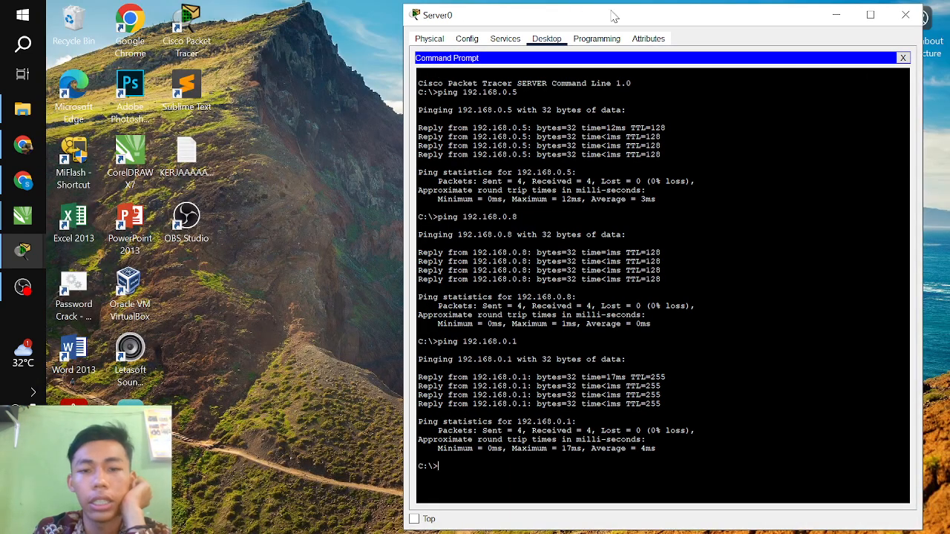
left_click(869, 15)
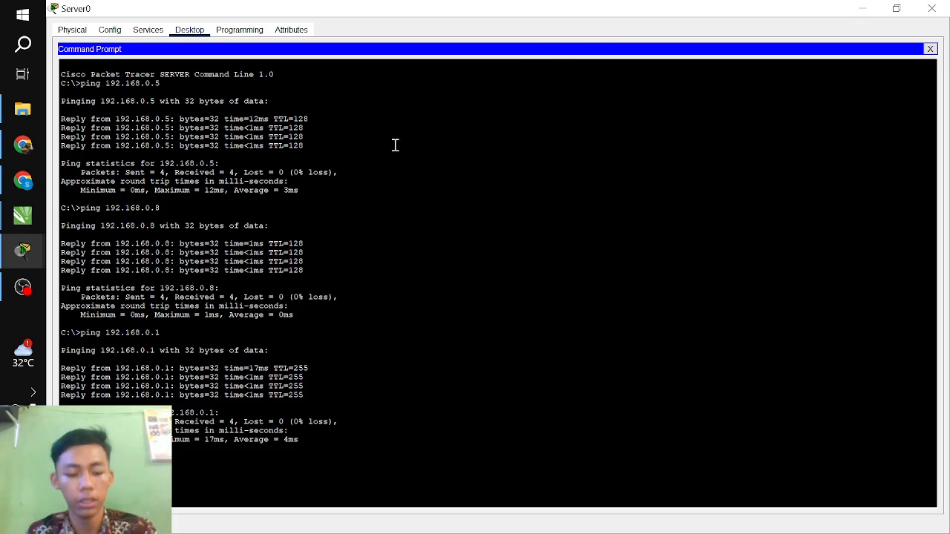
key("alt+Tab")
key("alt+Tab")
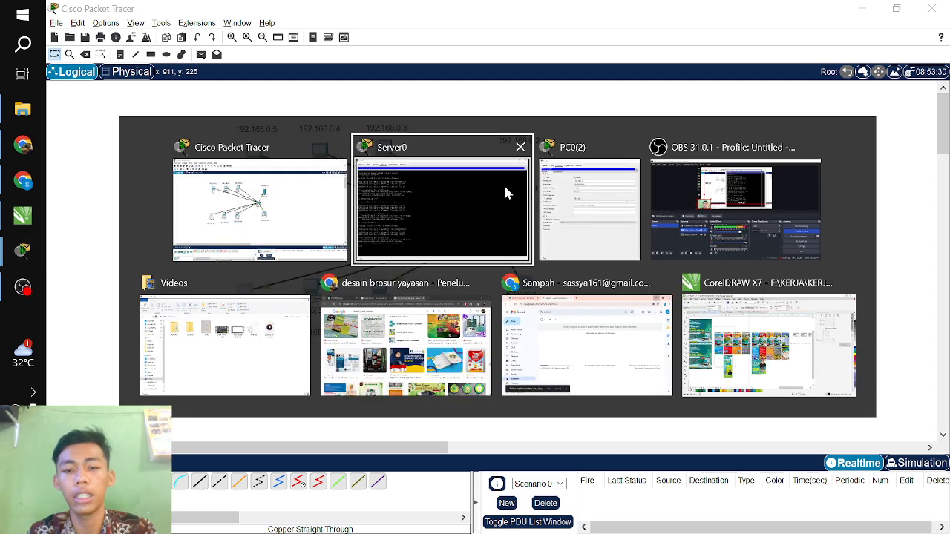
left_click(505, 193)
left_click(900, 9)
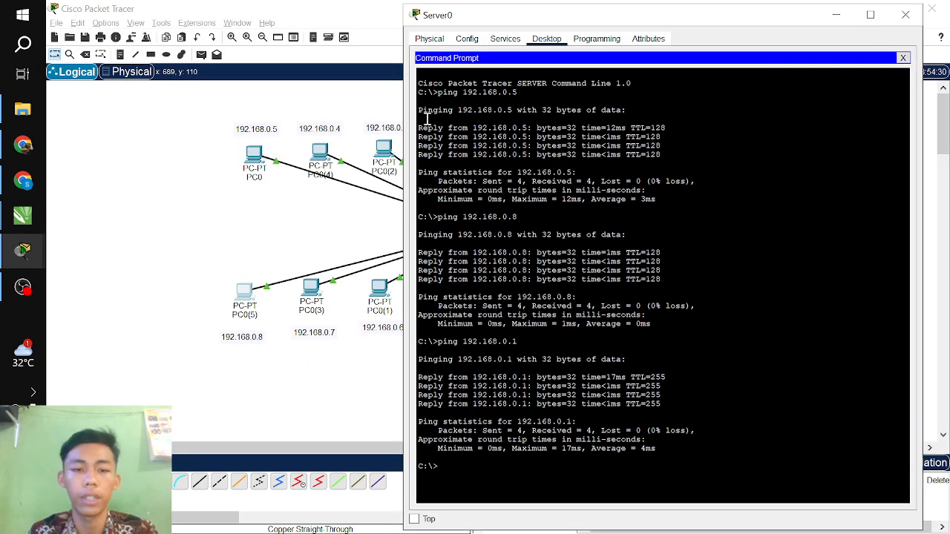
left_click_drag(405, 108, 643, 100)
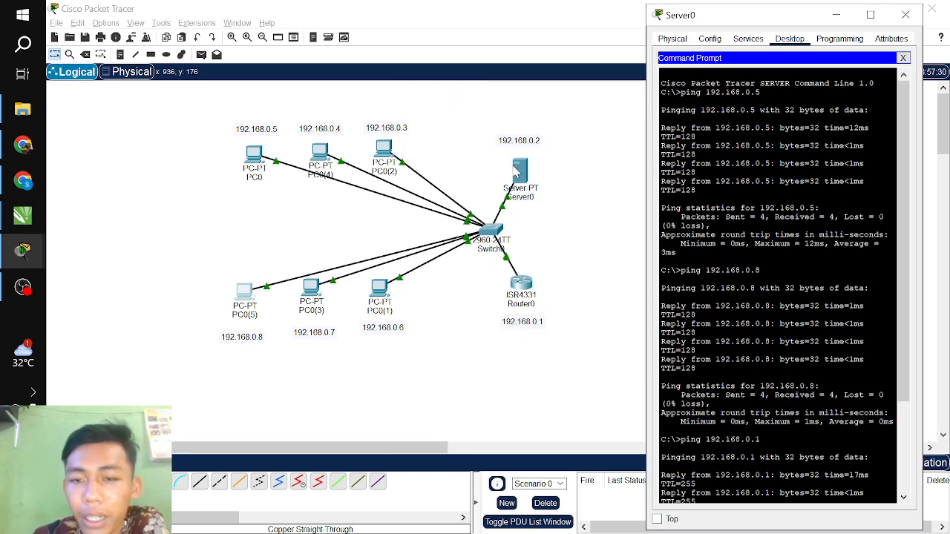
- Review the ping results for 192.168.0.5, 192.168.0.8 and 192.168.0.1 in Server0's command prompt, enlarging the window for the router's replies
left_click_drag(736, 110, 752, 109)
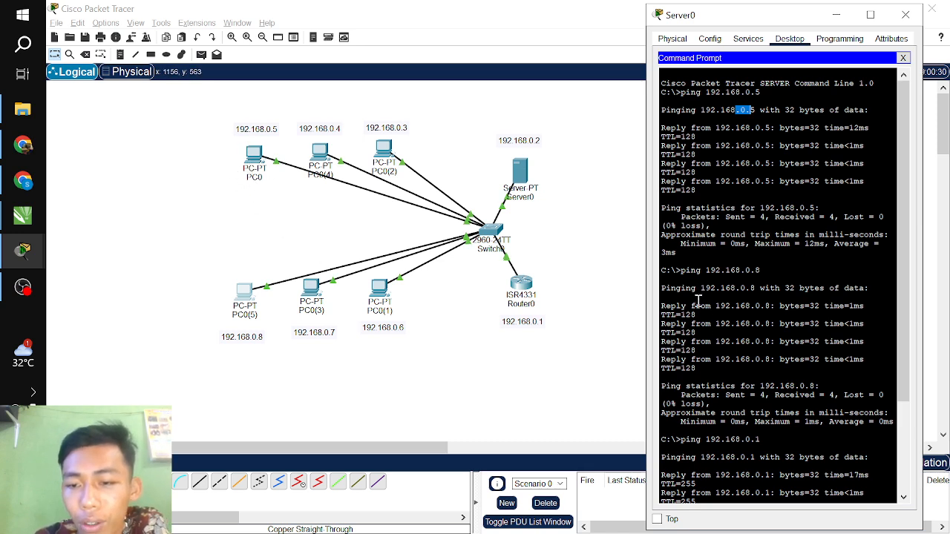
left_click(719, 273)
left_click(754, 271)
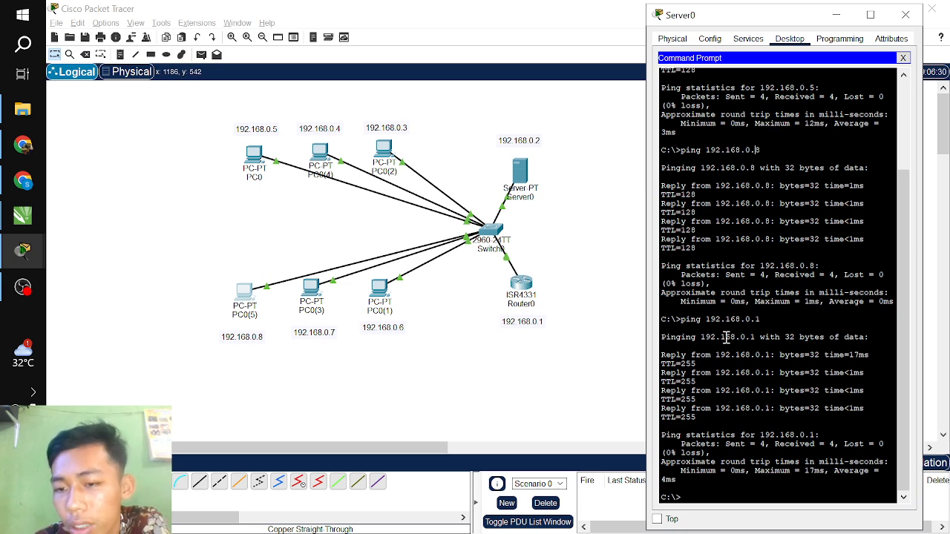
left_click(869, 15)
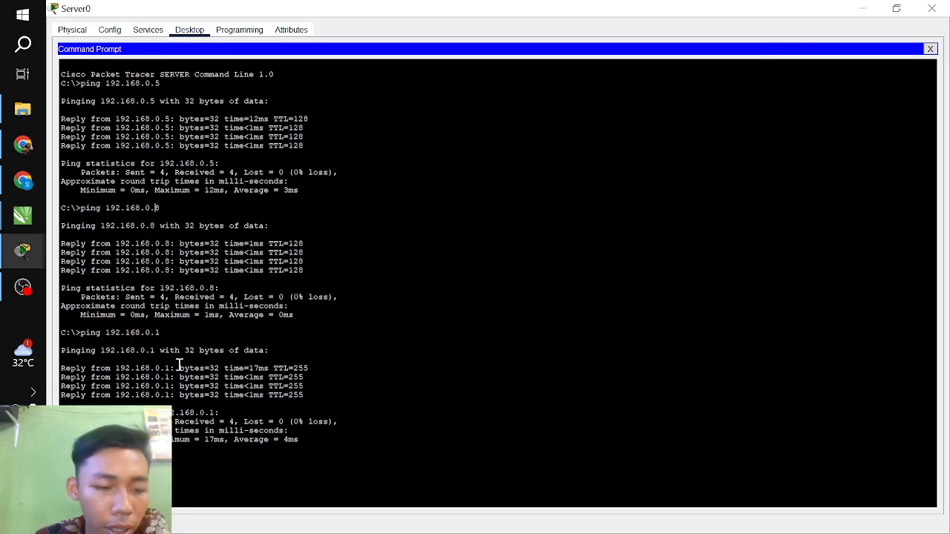
left_click_drag(146, 333, 62, 325)
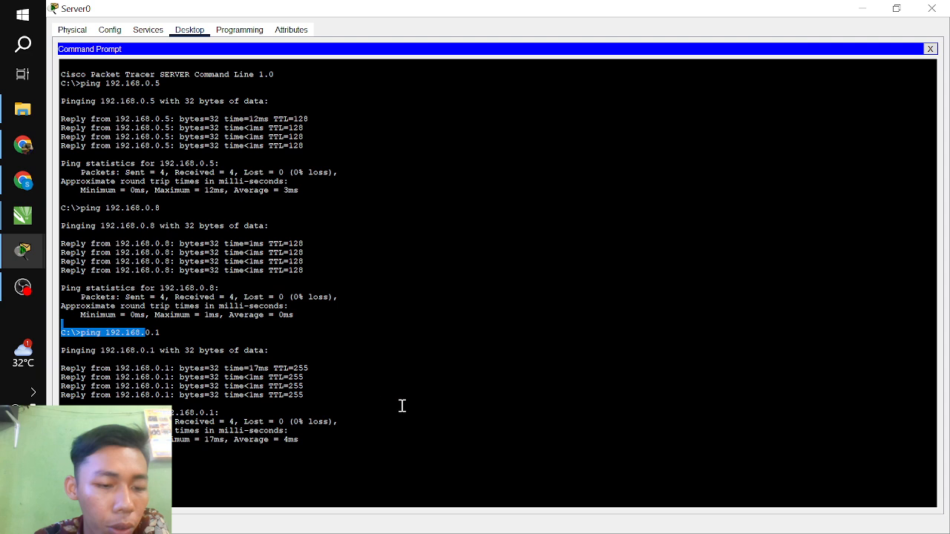
left_click(286, 369)
left_click_drag(305, 377, 278, 387)
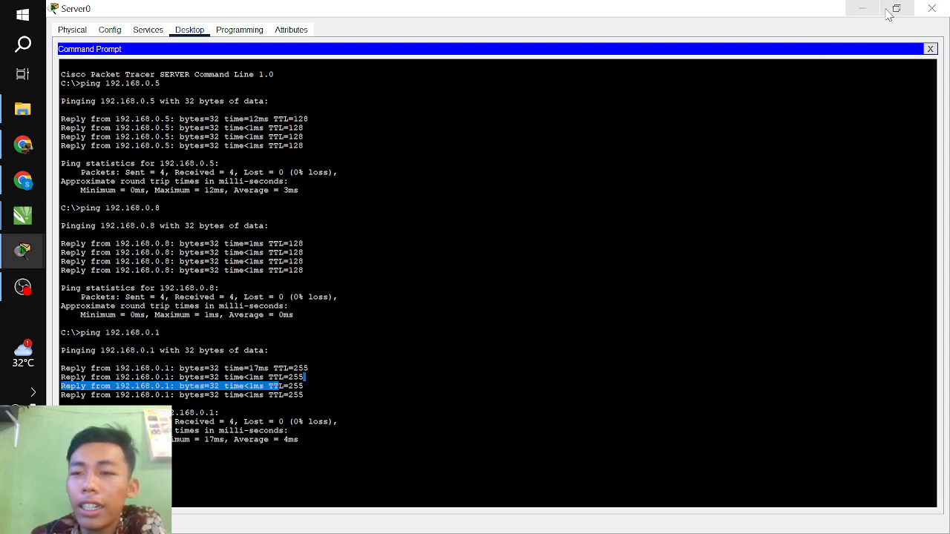
- Restore the Server0 window to its smaller size, widen it and minimise it to return to the full topology
left_click(888, 14)
left_click_drag(644, 167, 446, 167)
left_click(836, 14)
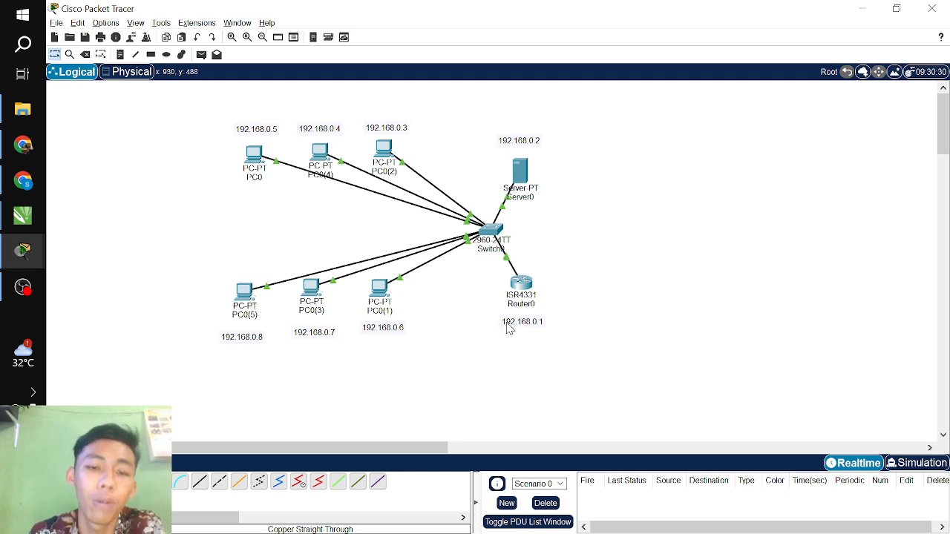
left_click(22, 288)
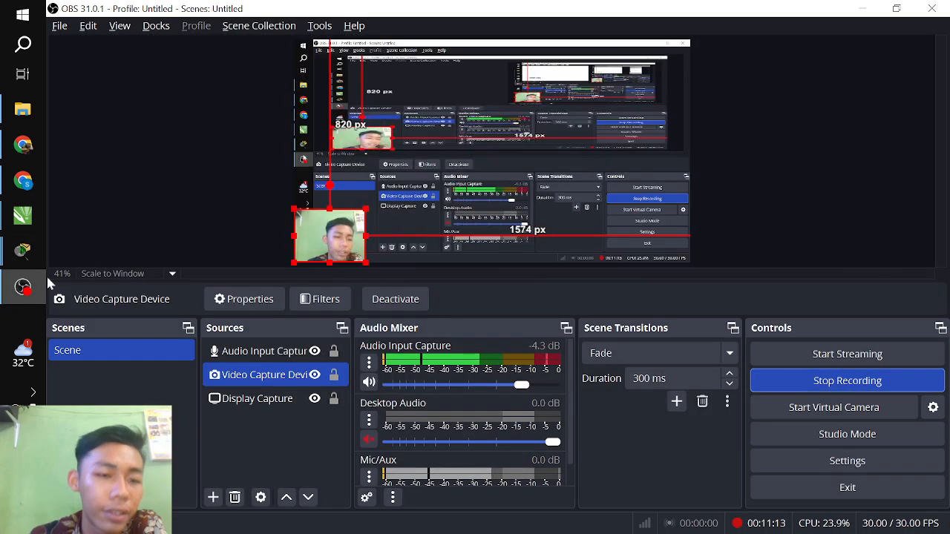